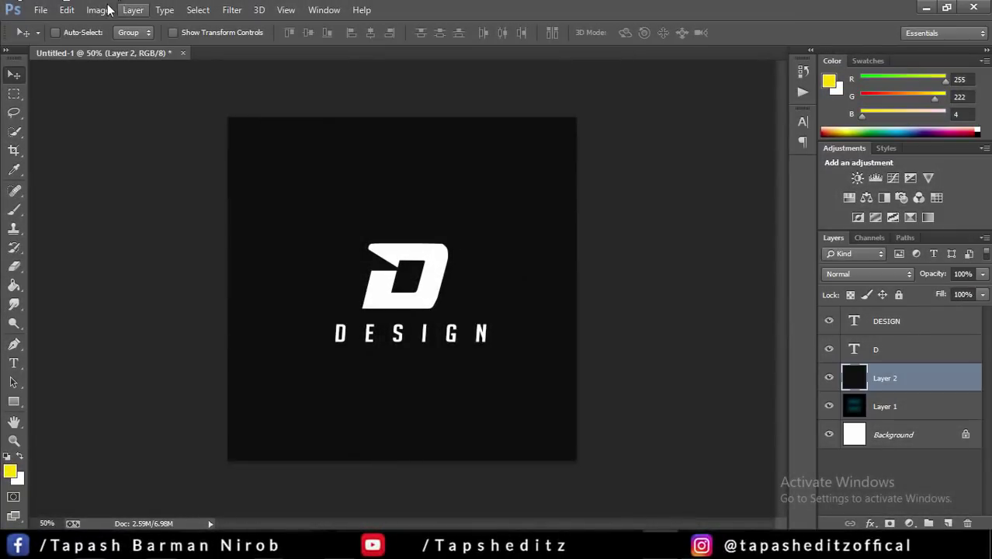
Step: Create a 1000 × 750 px grayscale document and paste in the black Apple-logo image
left_click(43, 10)
left_click(49, 27)
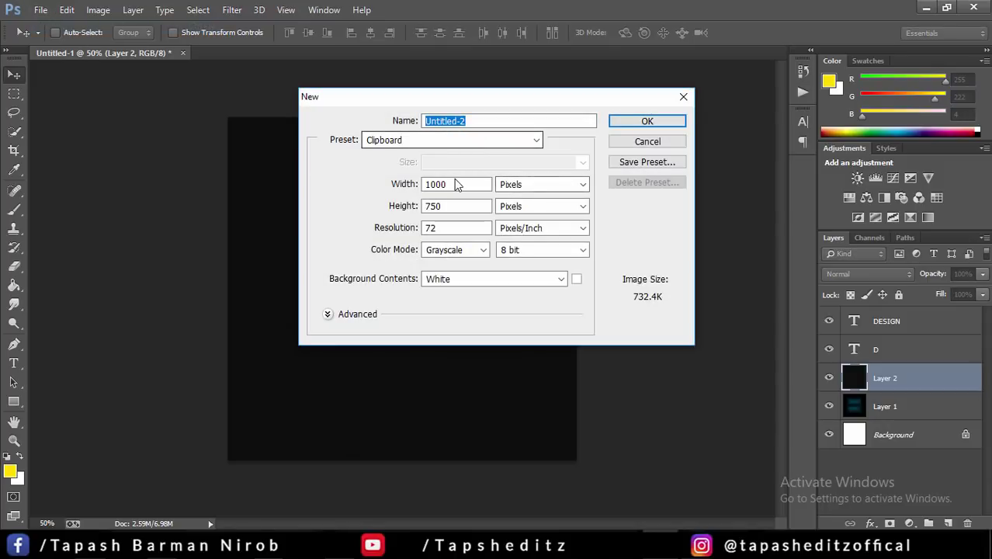
left_click(638, 121)
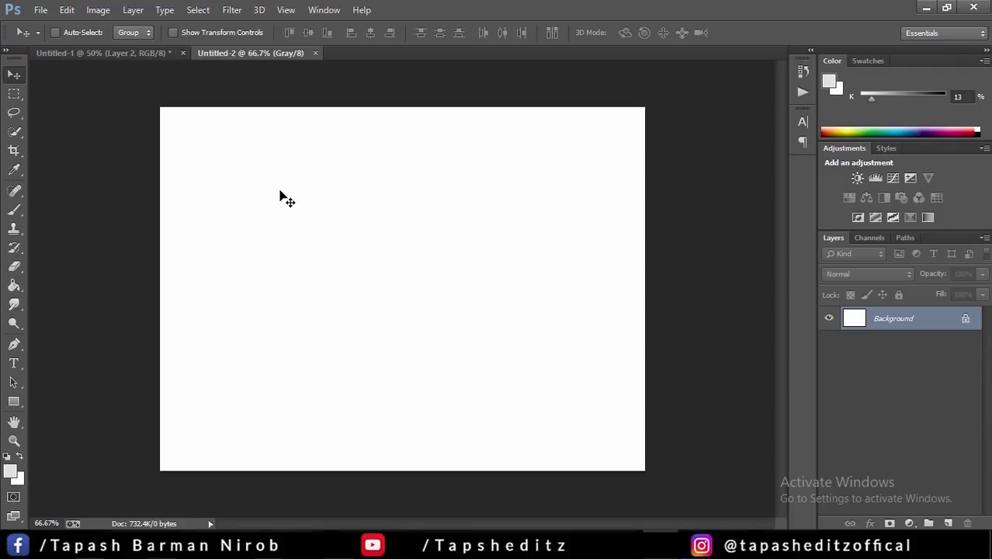
key("ctrl+v")
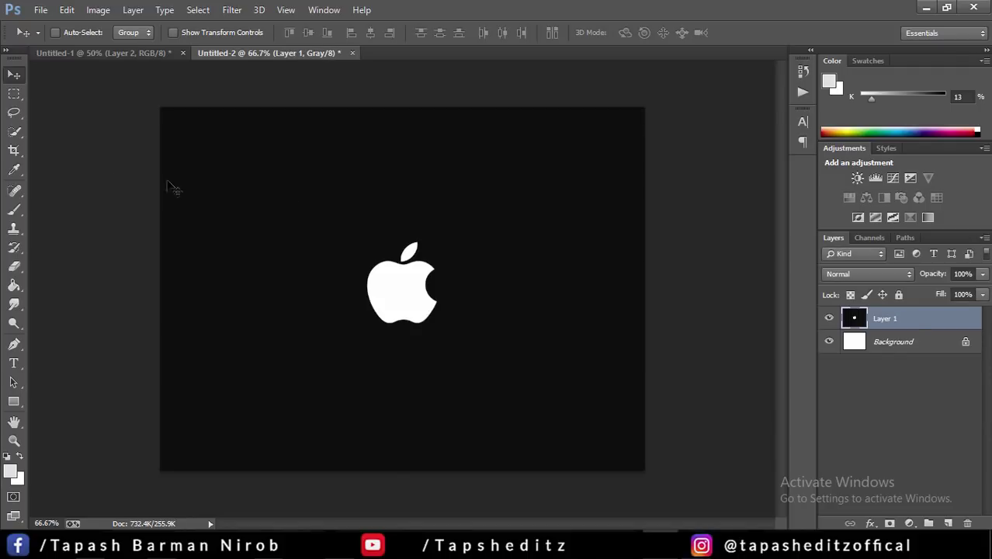
Step: Erase the white Apple logo with a Content-Aware Fill of a rectangular selection, then deselect
left_click(13, 96)
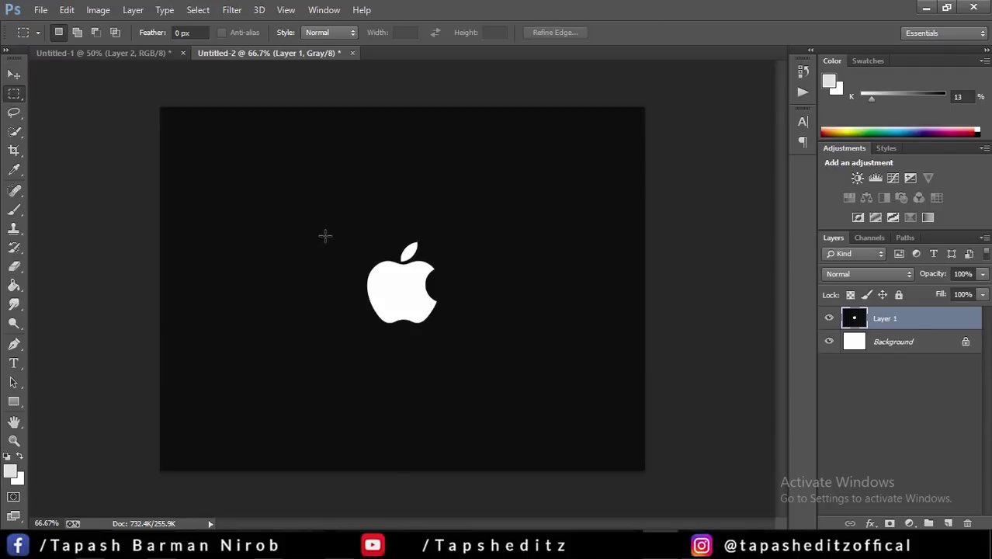
left_click_drag(324, 235, 474, 340)
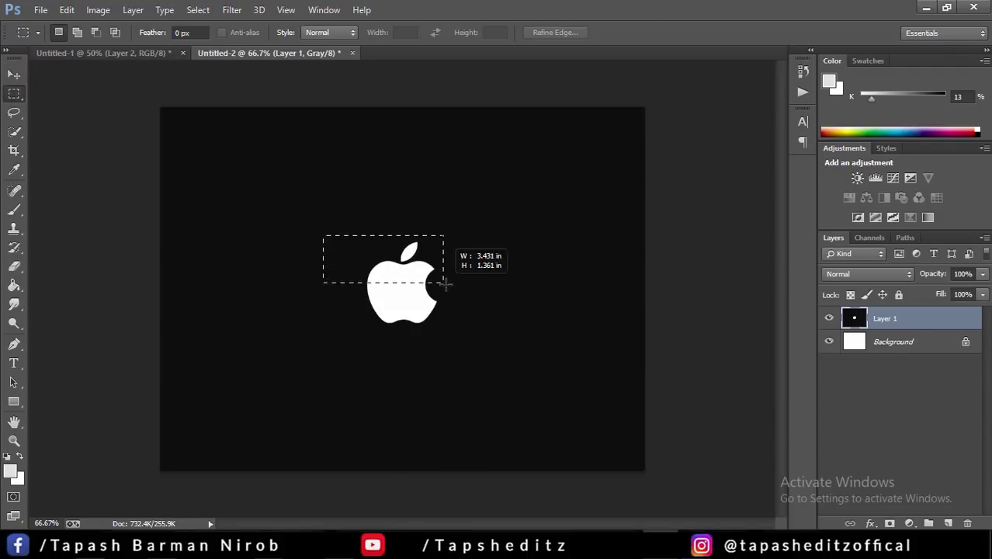
right_click(474, 340)
left_click(493, 219)
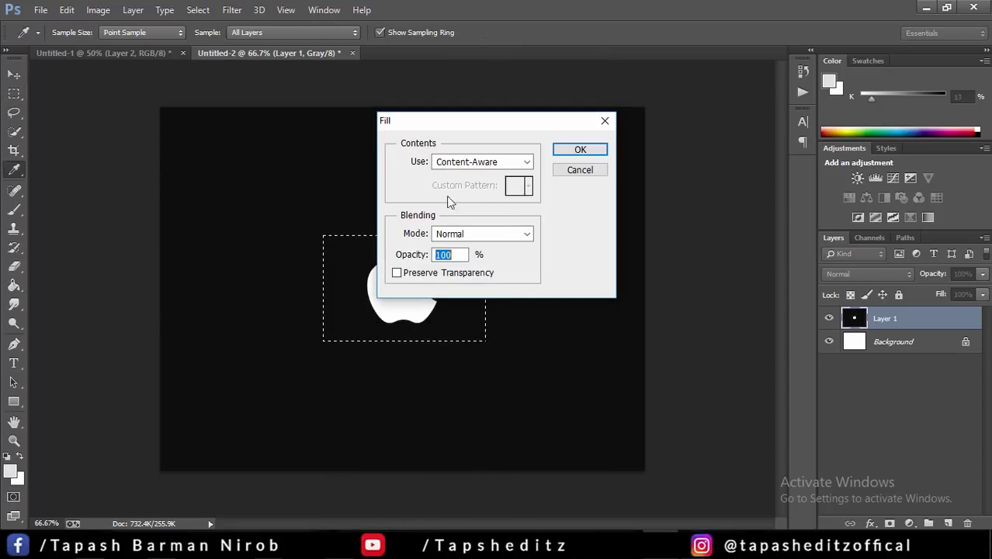
left_click(580, 150)
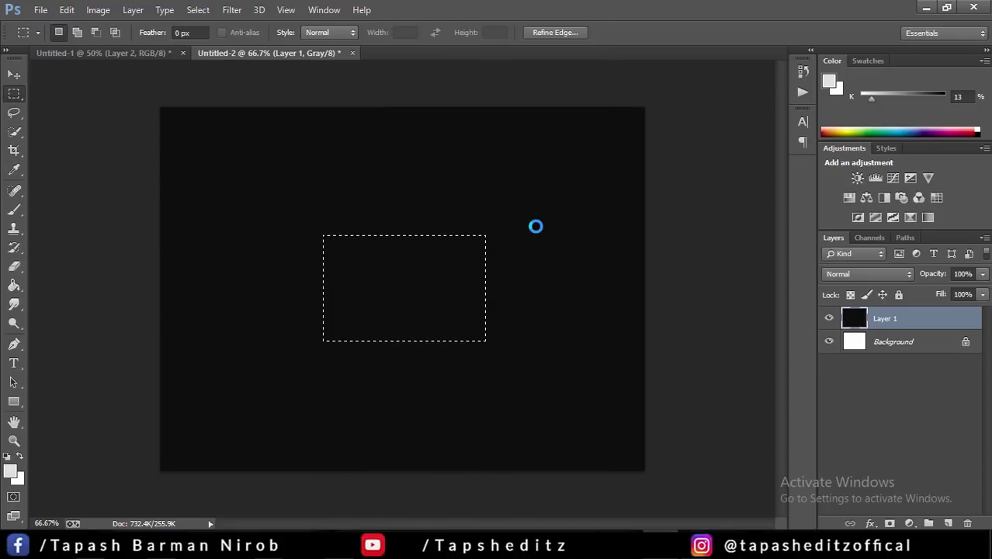
key("ctrl+d")
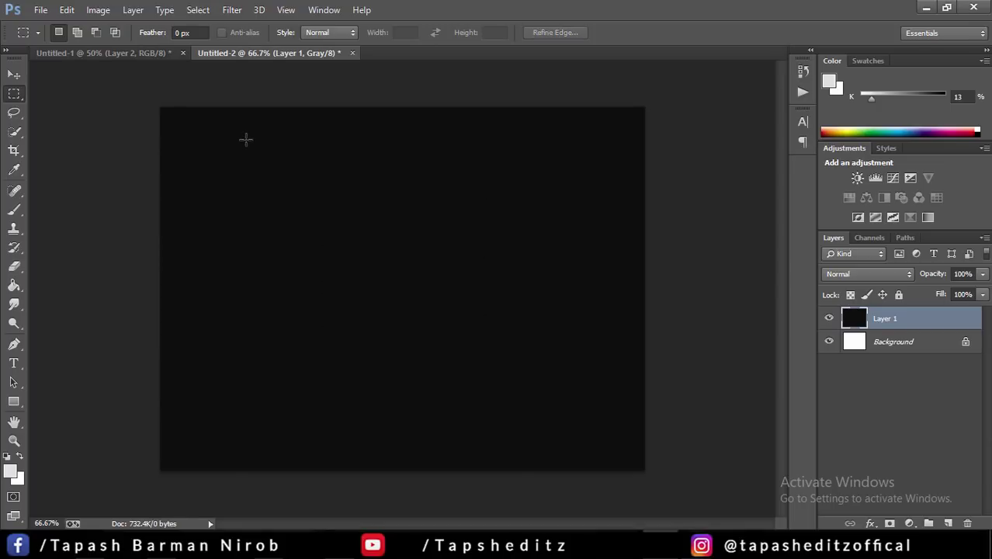
Step: Start a horizontal text layer near the canvas centre and type the letter A
left_click(16, 77)
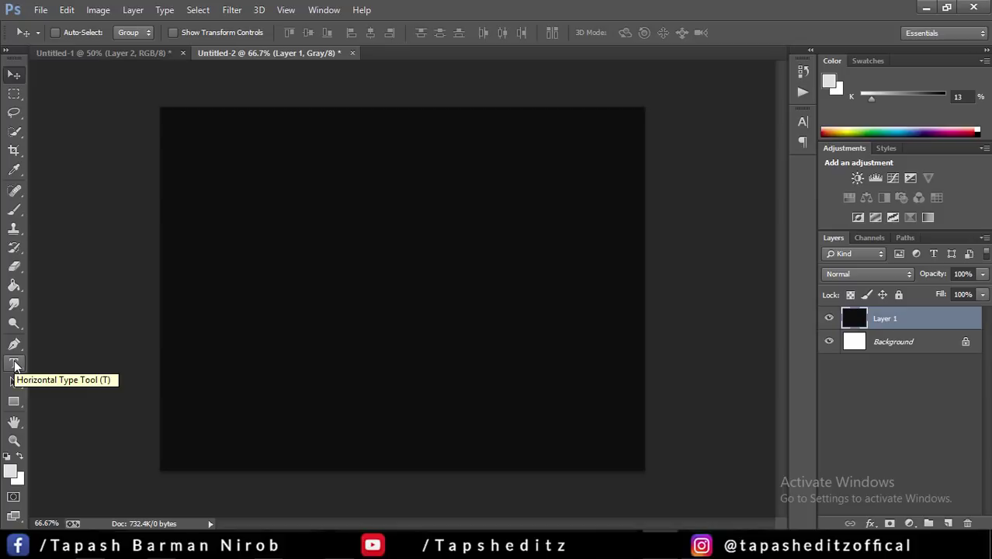
left_click(15, 364)
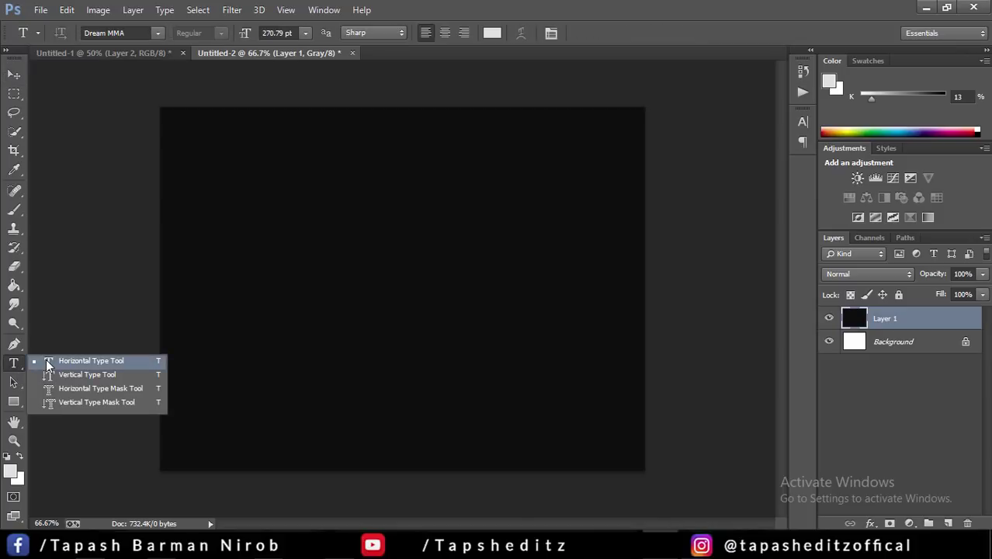
left_click(48, 361)
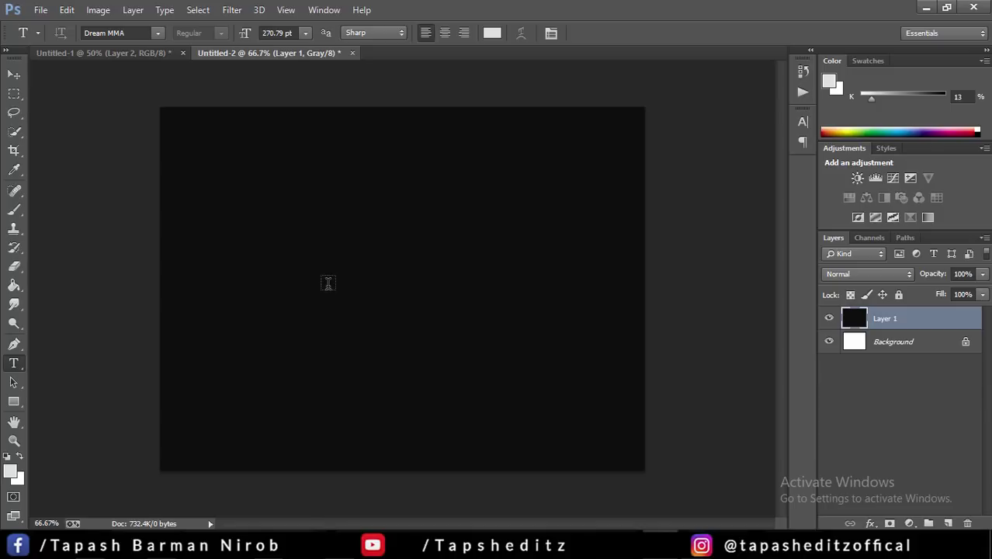
left_click(328, 284)
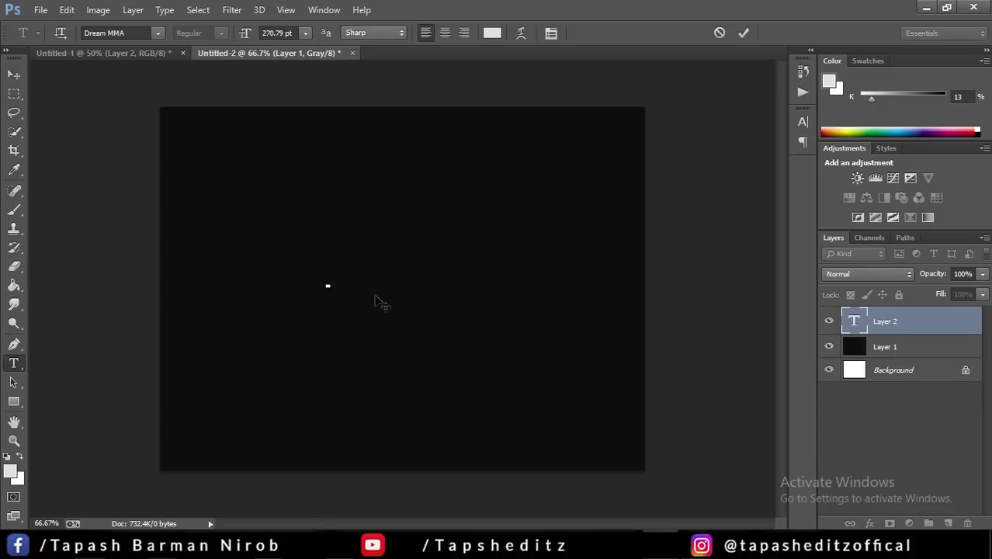
type("A")
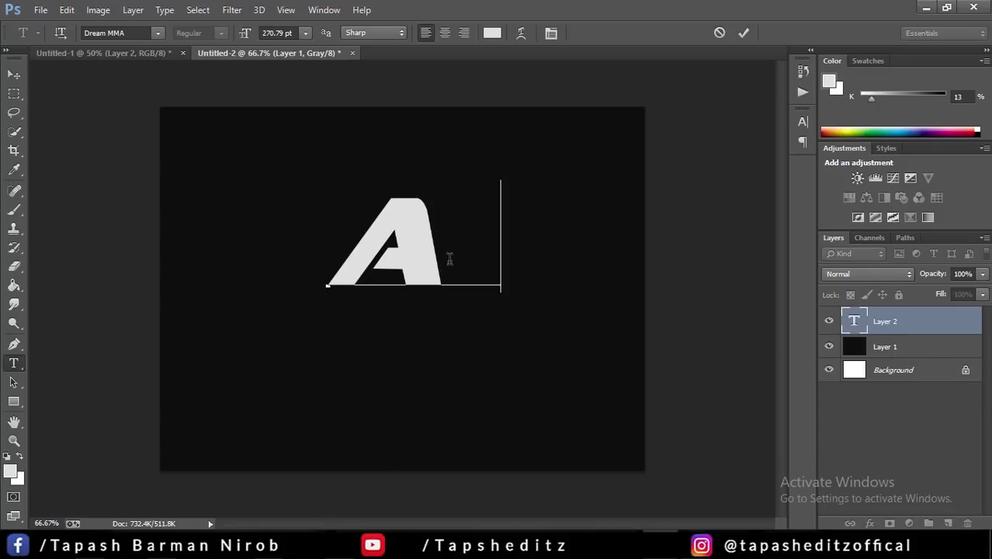
Step: Set the letter A's font to Dream MMA
left_click_drag(449, 259, 317, 255)
left_click(158, 34)
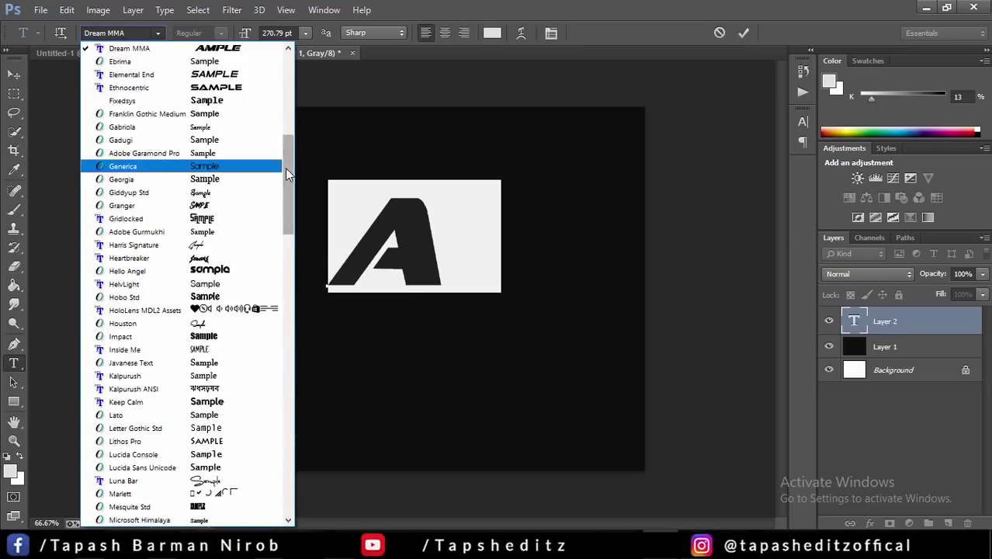
scroll(288, 154, "up", 2)
scroll(287, 153, "up", 1)
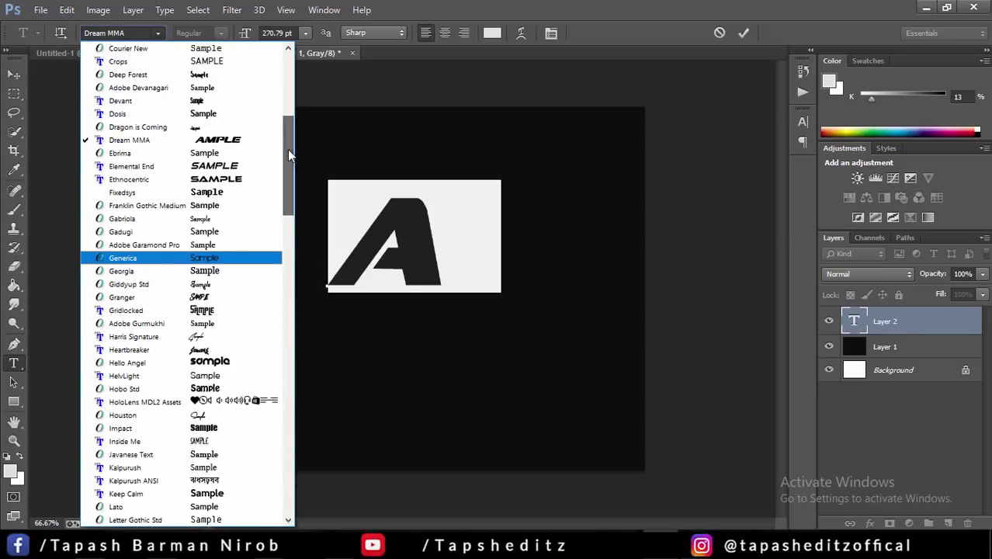
left_click(200, 143)
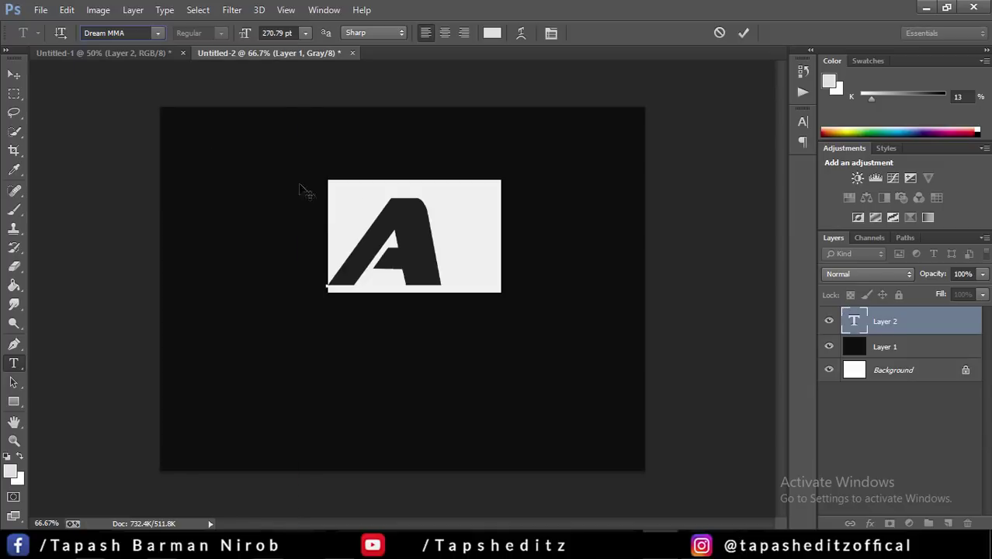
left_click(387, 217)
left_click(492, 230)
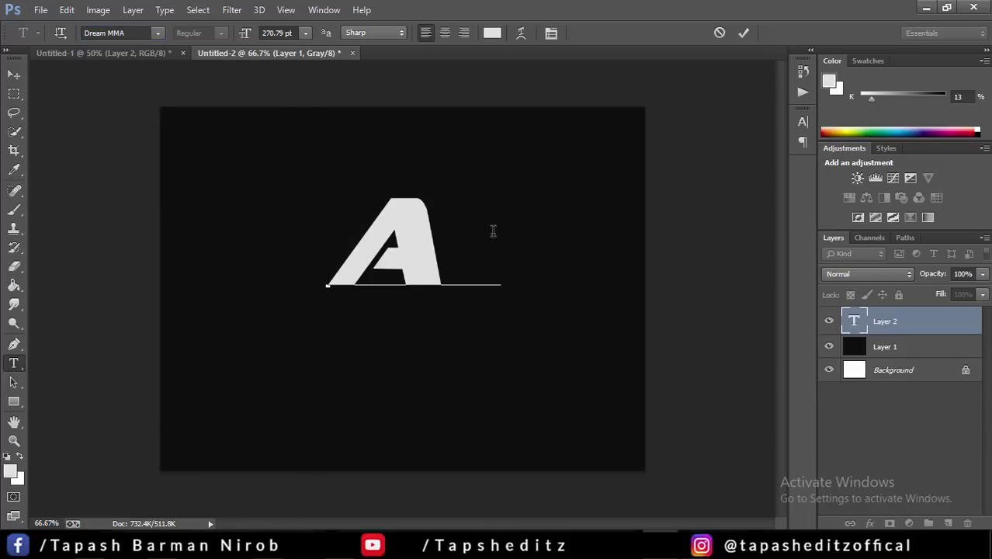
key("BackSpace")
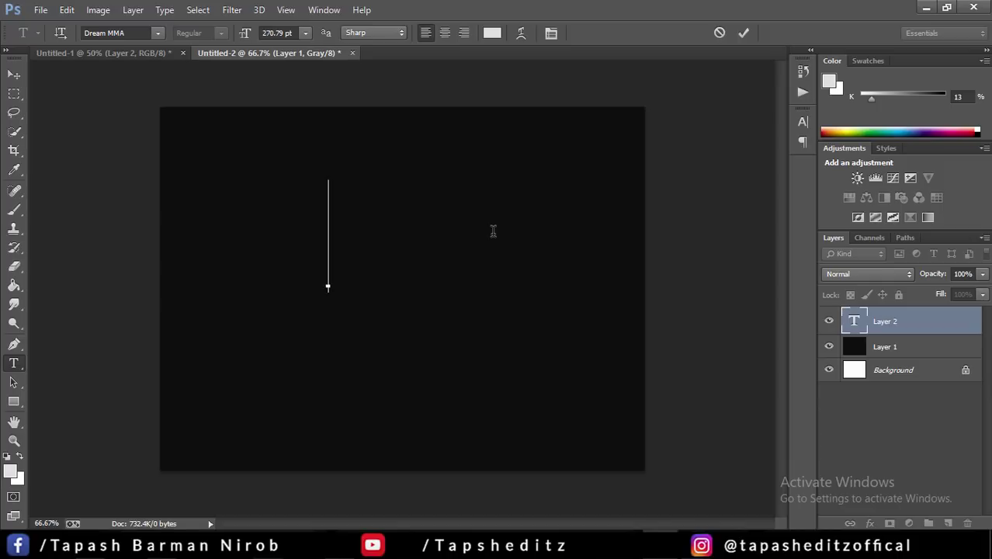
type("B")
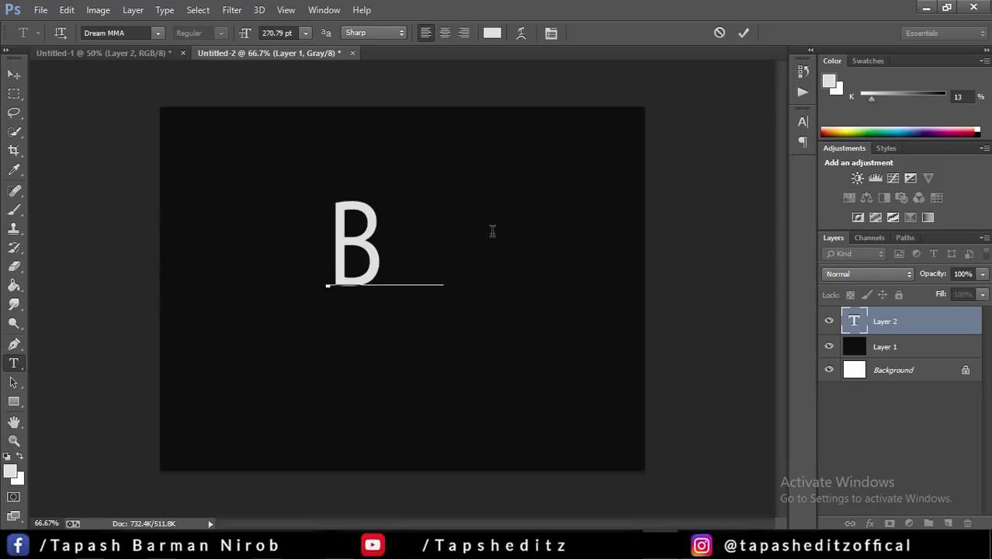
key("BackSpace")
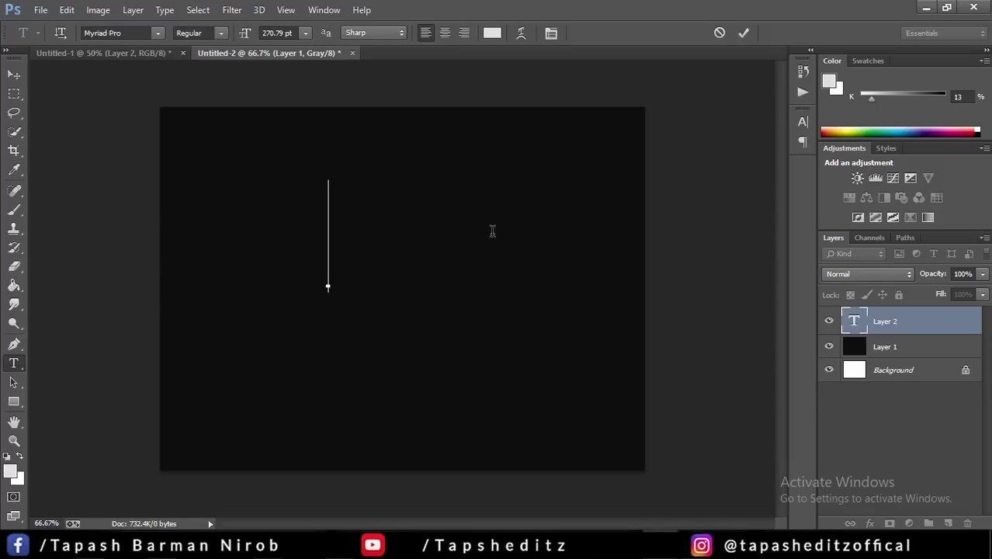
type("a")
key("ctrl+a")
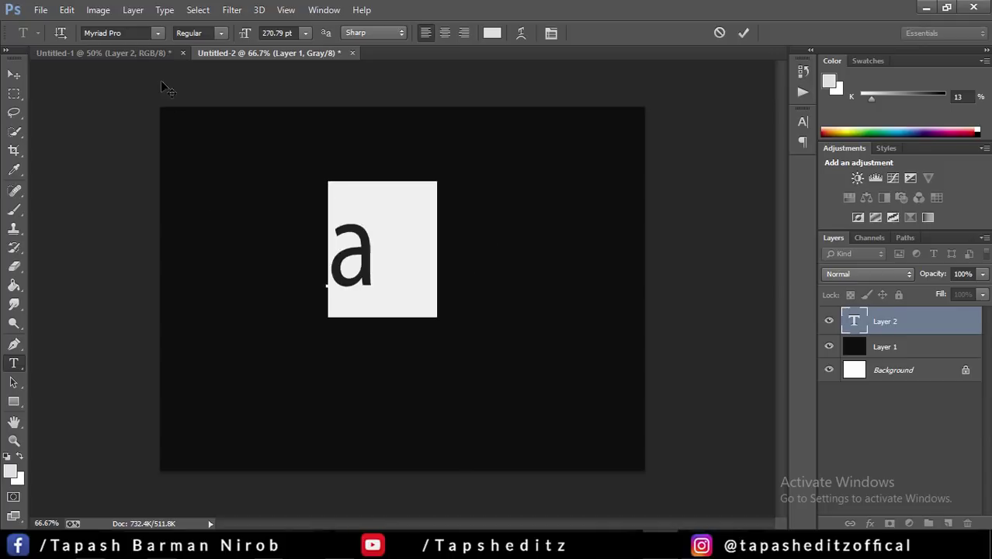
left_click(158, 33)
left_click(136, 29)
left_click(136, 30)
type("Deep Forest")
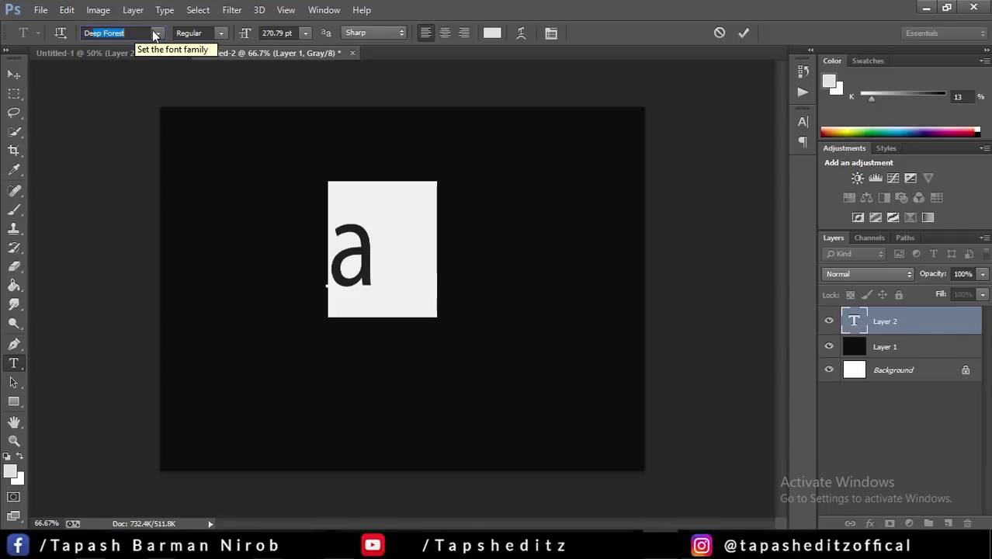
left_click(155, 35)
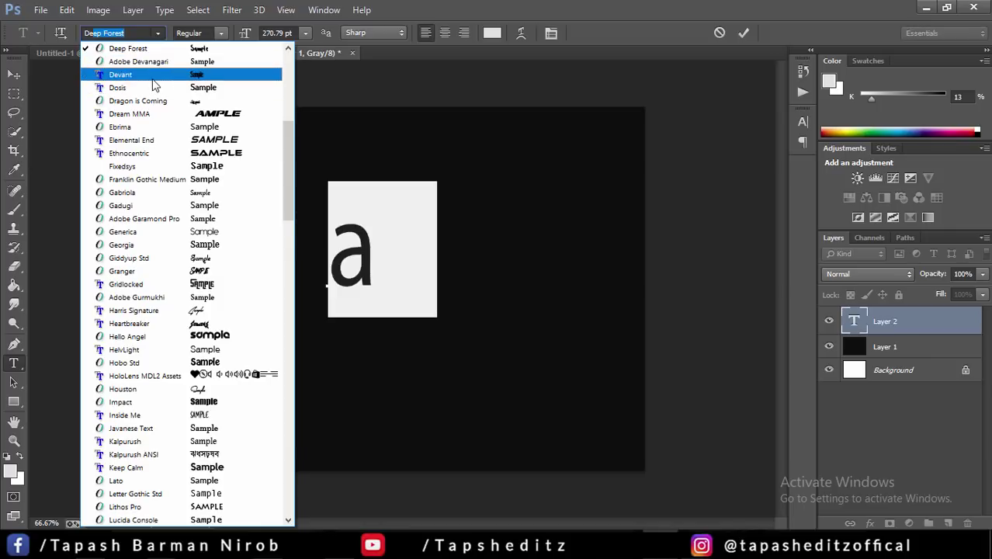
left_click(150, 114)
Step: Preview letters D, V, Z, X, C, T, B, N and H in the text layer, erasing each
left_click(444, 238)
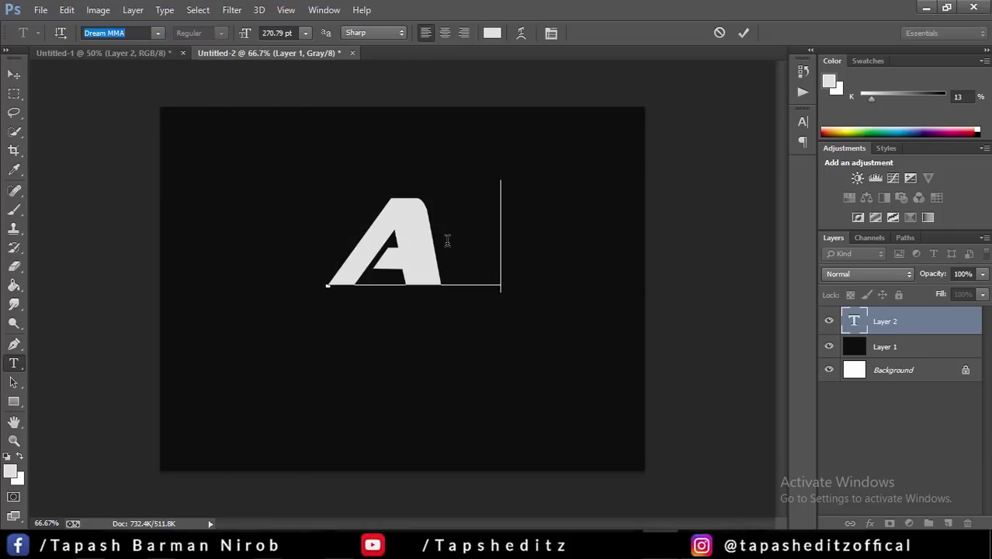
type("D")
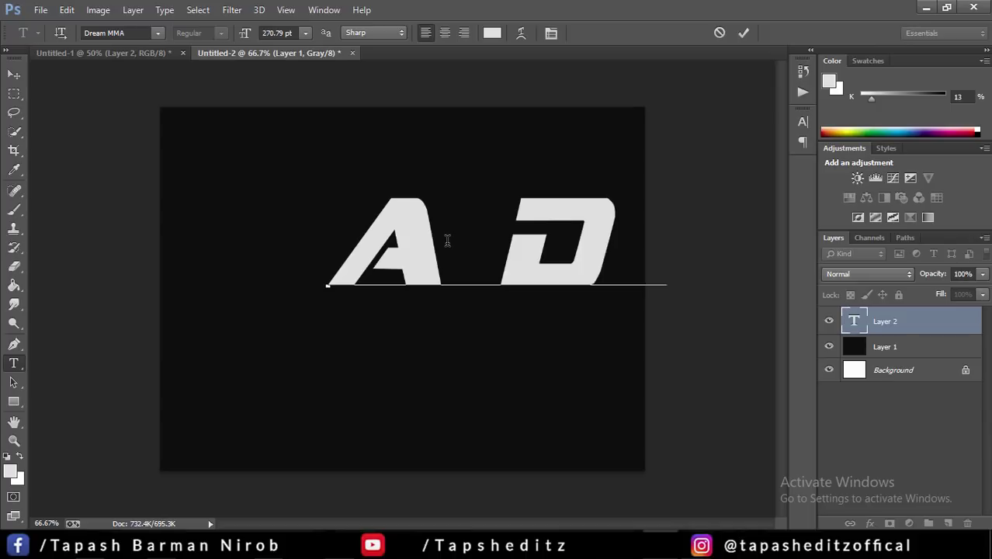
key("Left")
key("BackSpace")
key("BackSpace")
key("BackSpace")
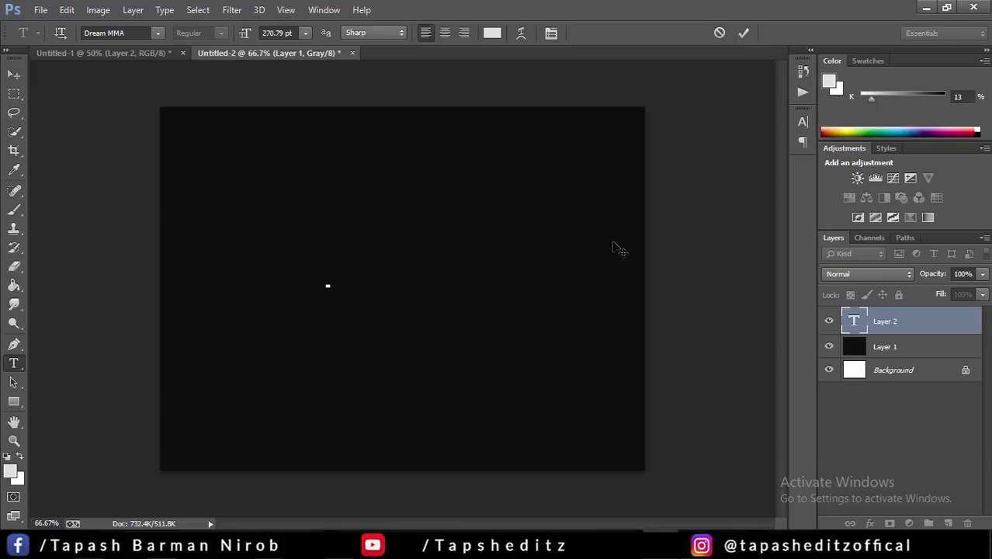
type("V")
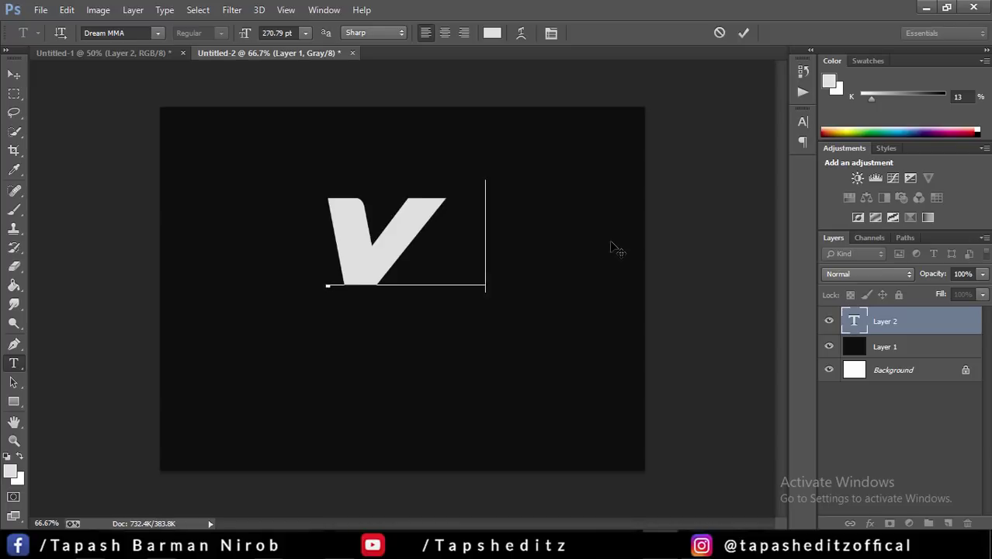
key("BackSpace")
type("Z")
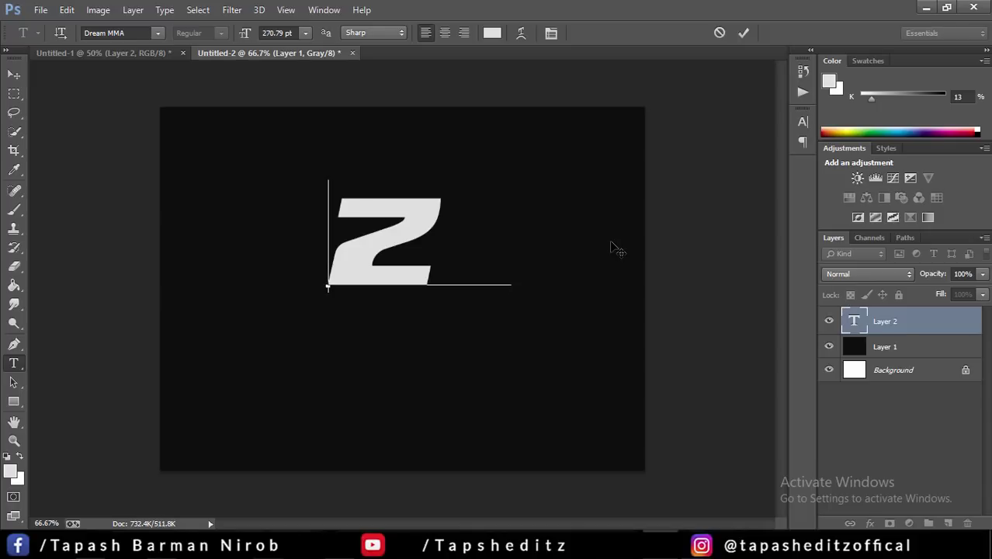
key("BackSpace")
type("X")
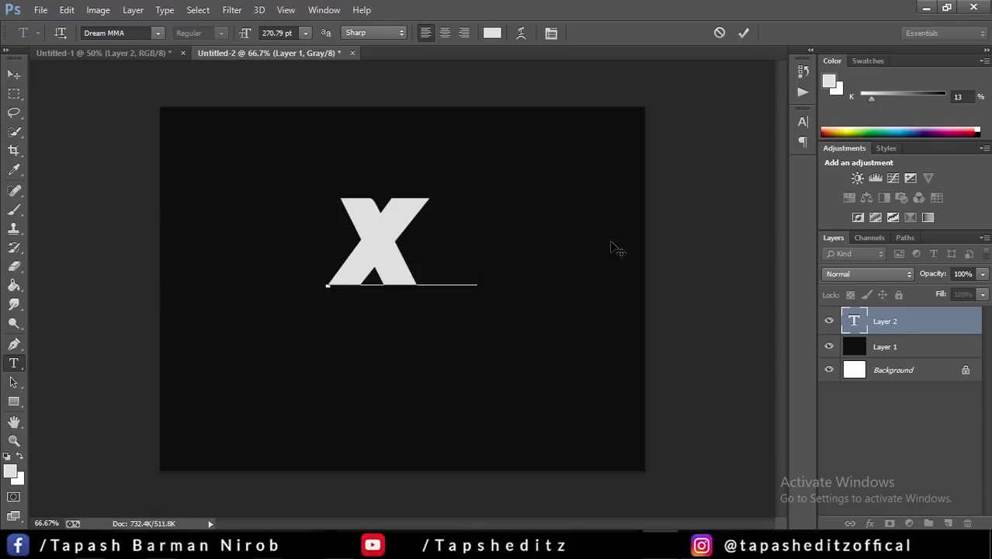
key("BackSpace")
type("C")
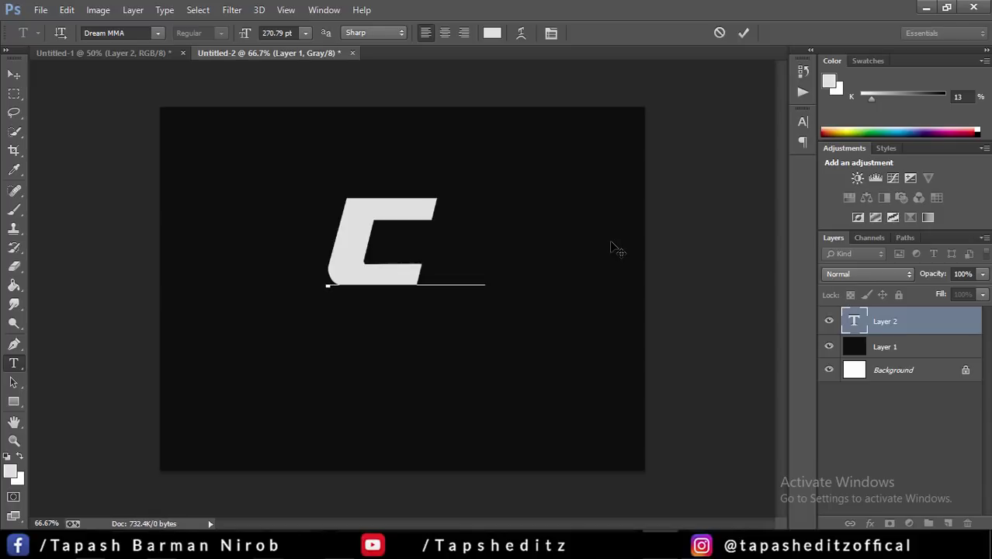
key("BackSpace")
type("V ")
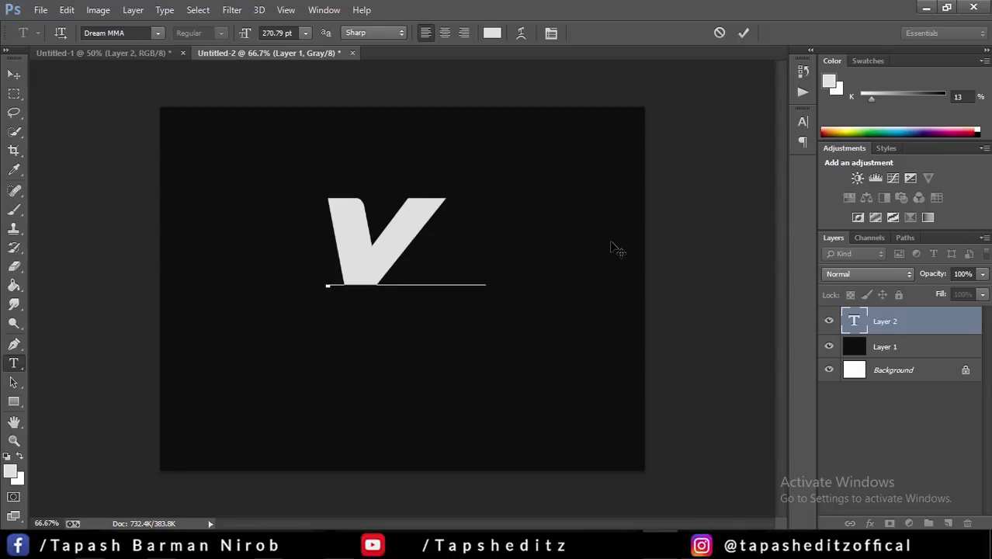
type("C")
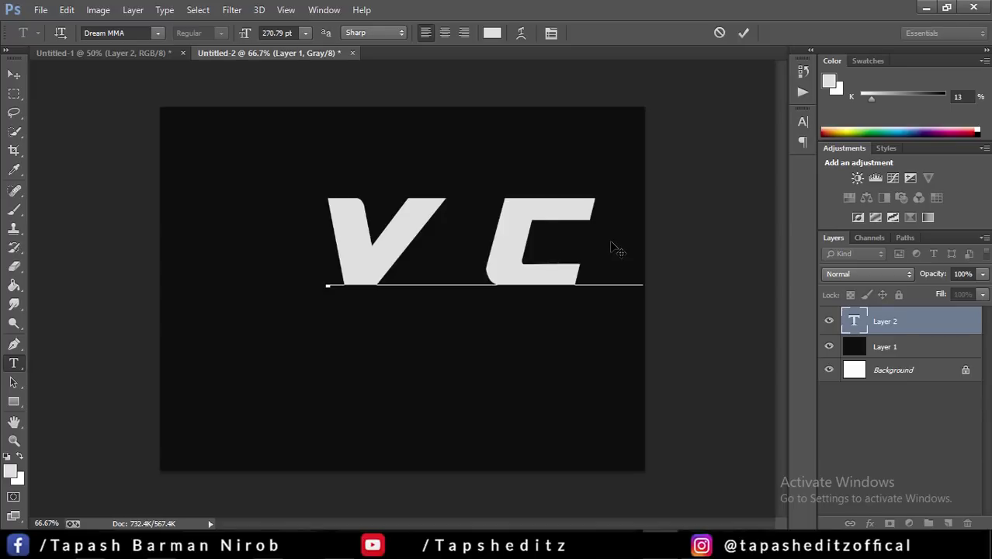
key("BackSpace")
key("BackSpace")
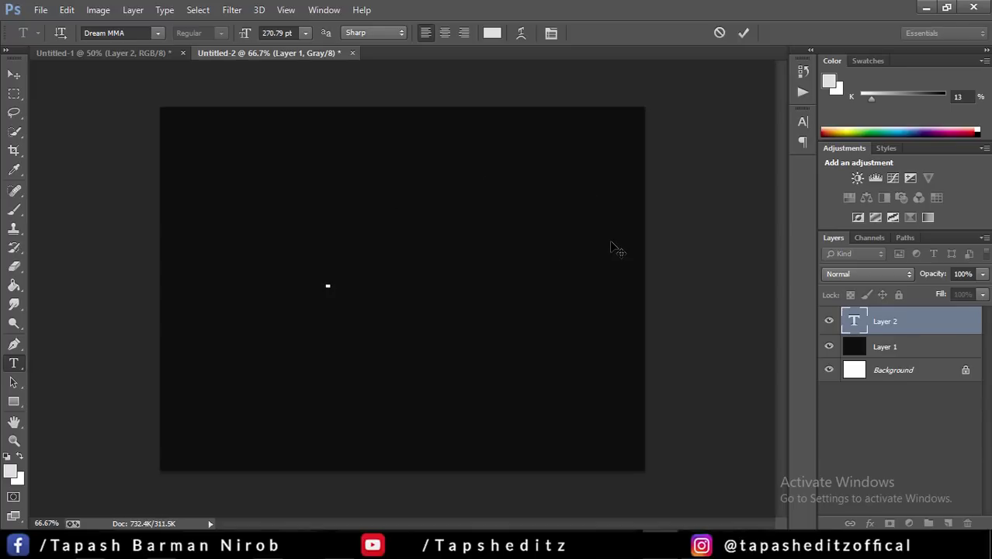
type("A C")
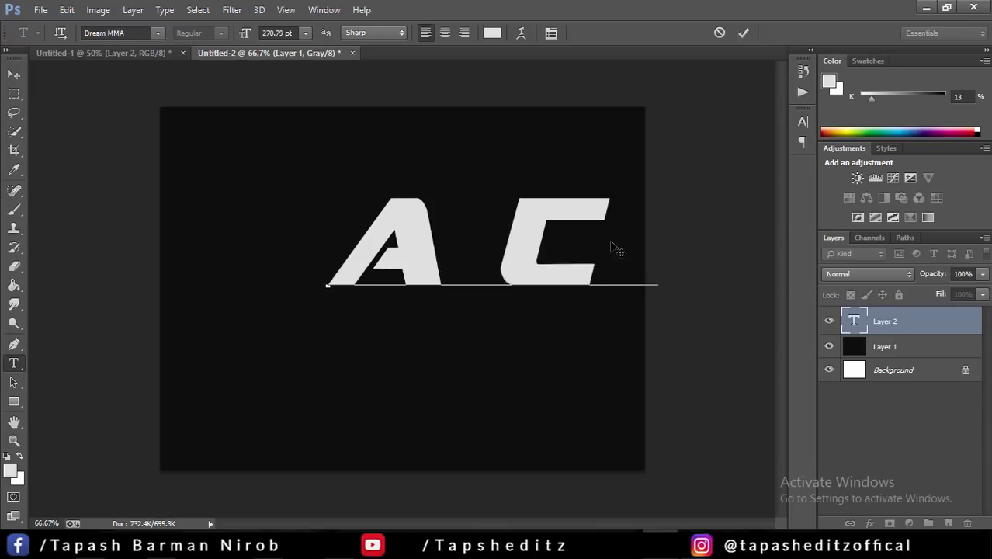
key("BackSpace")
key("BackSpace")
key("BackSpace")
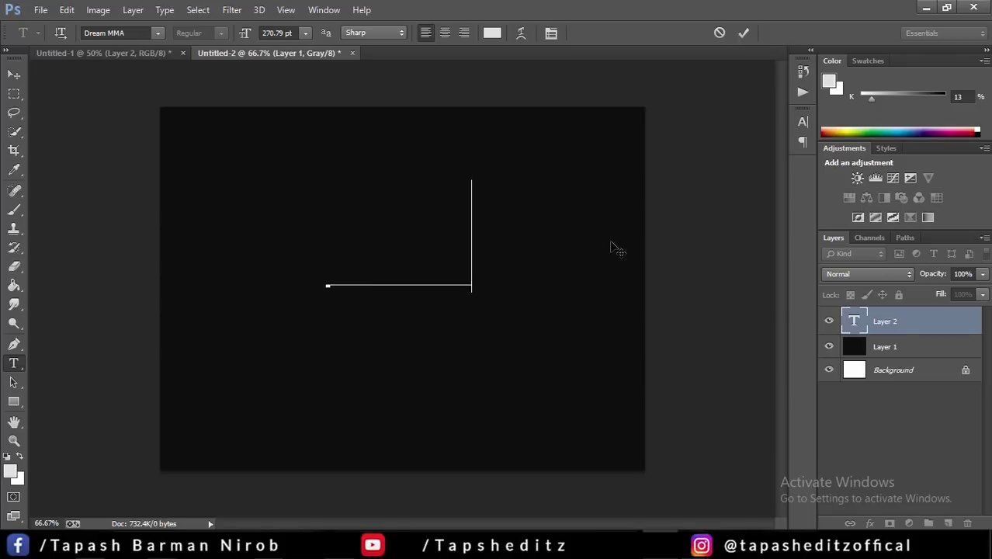
type("TE")
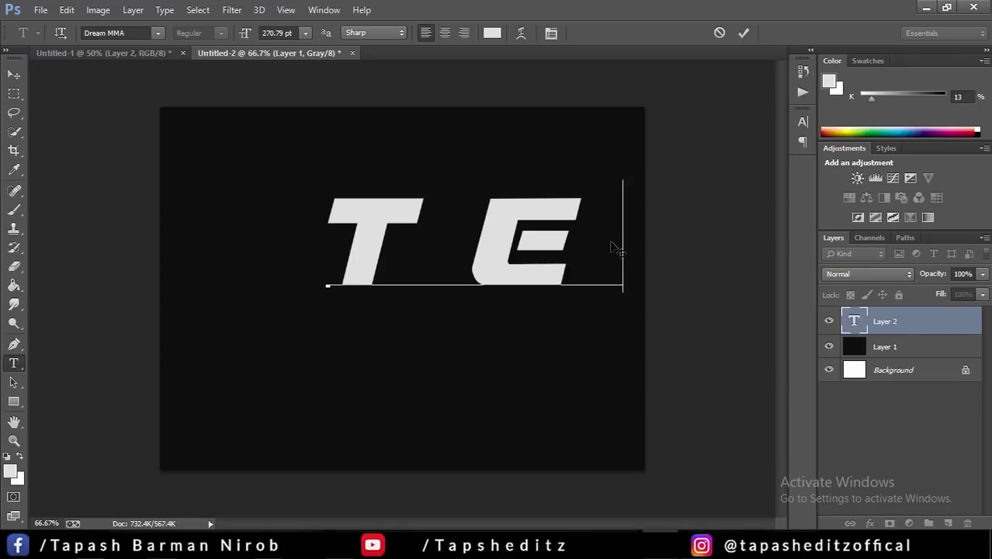
key("BackSpace")
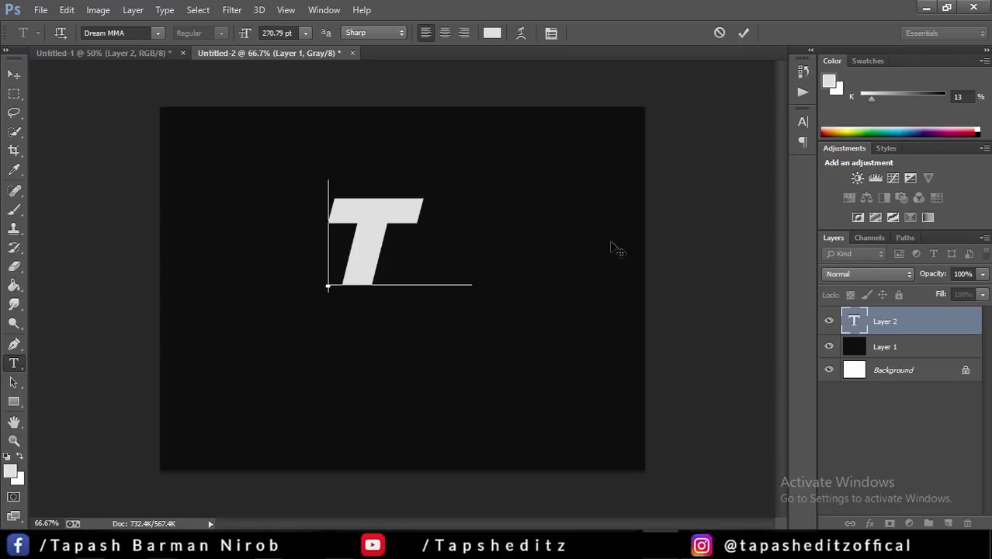
key("BackSpace")
key("BackSpace")
type("T")
key("BackSpace")
key("BackSpace")
type("B")
key("BackSpace")
key("BackSpace")
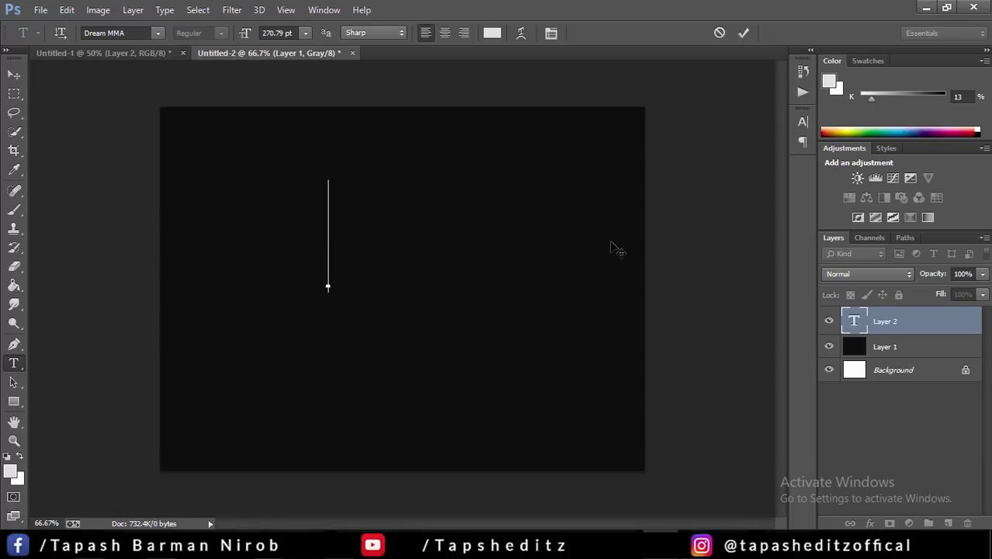
type("N")
key("BackSpace")
key("BackSpace")
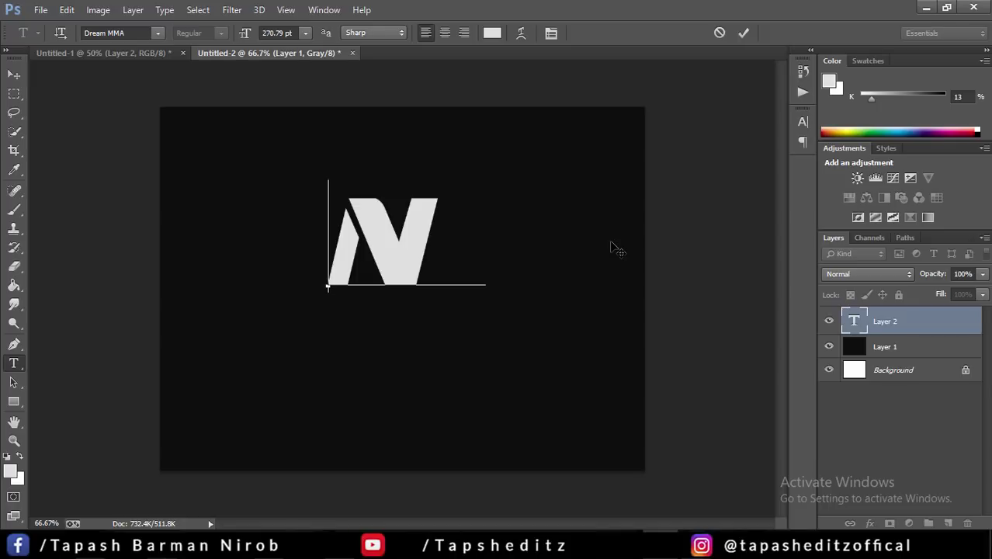
type("H")
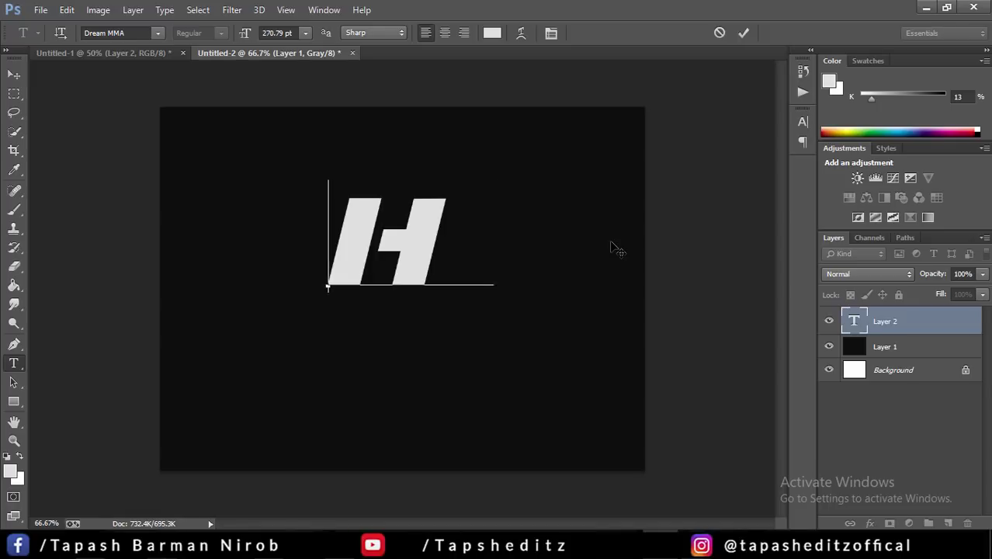
key("BackSpace")
type("N")
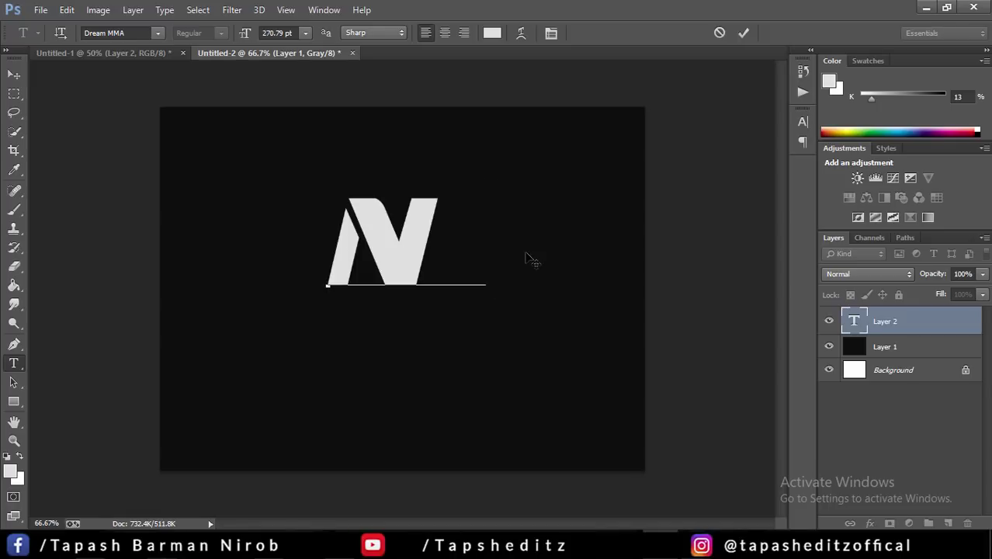
Step: Change the text colour to pure white
key("ctrl+a")
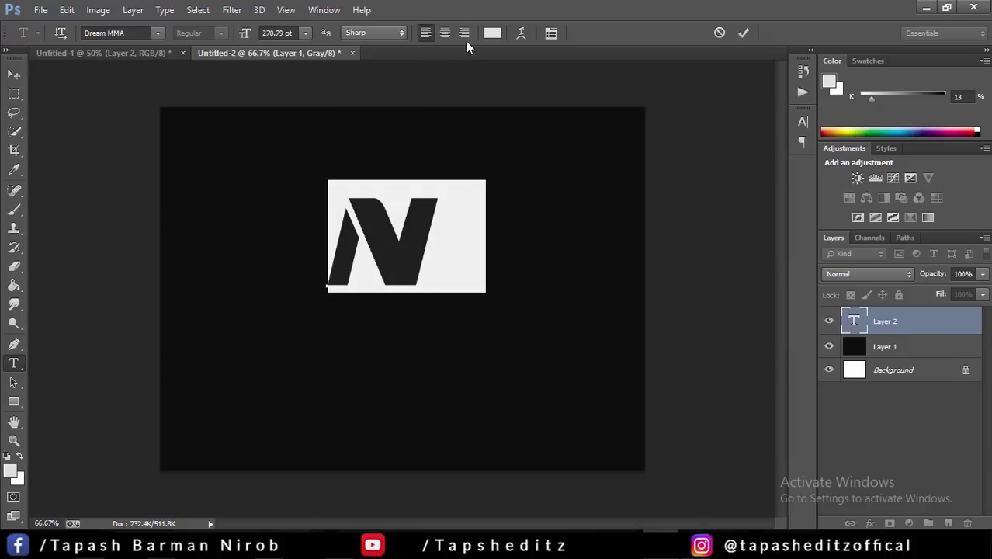
left_click(492, 32)
mouse_move(580, 148)
left_mouse_down()
mouse_move(491, 100)
mouse_move(497, 94)
left_mouse_up()
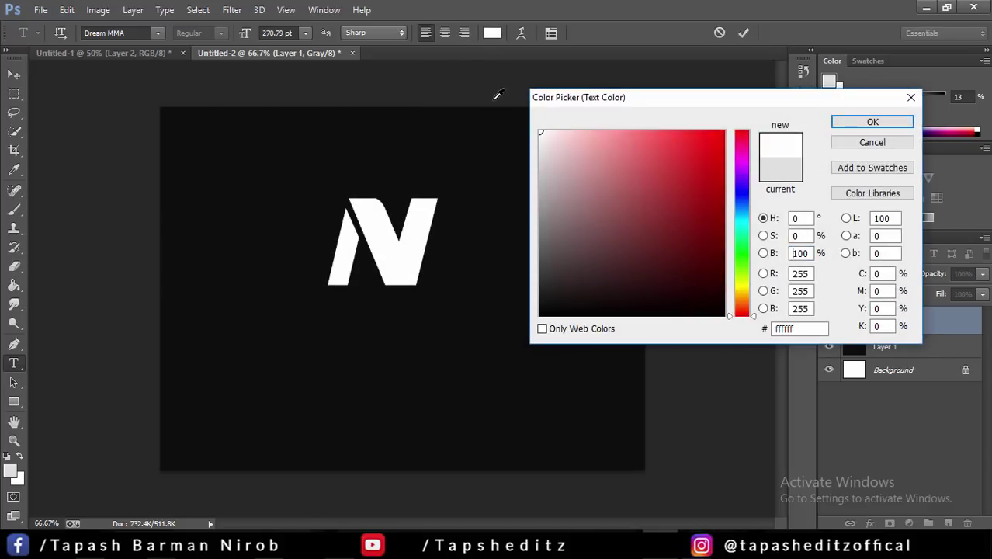
left_click(862, 123)
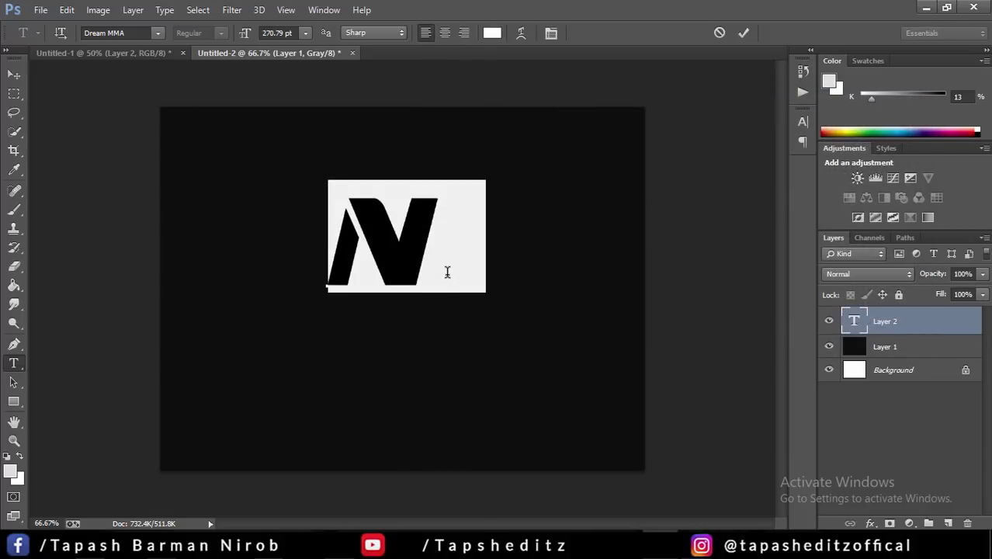
Step: Preview more letters (K, V, R, E, G, H, Y, U, T), erasing them until the line is empty
type("K")
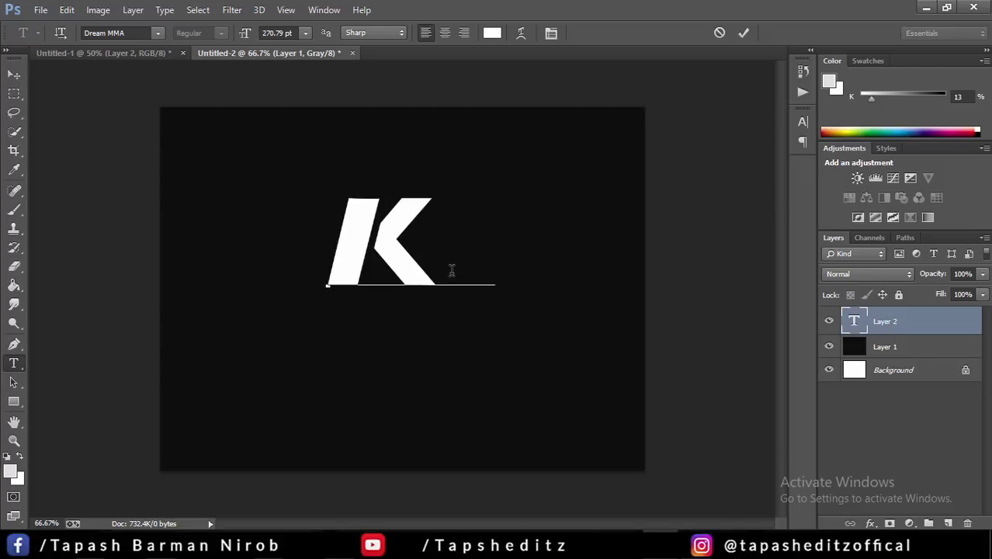
key("BackSpace")
type("V")
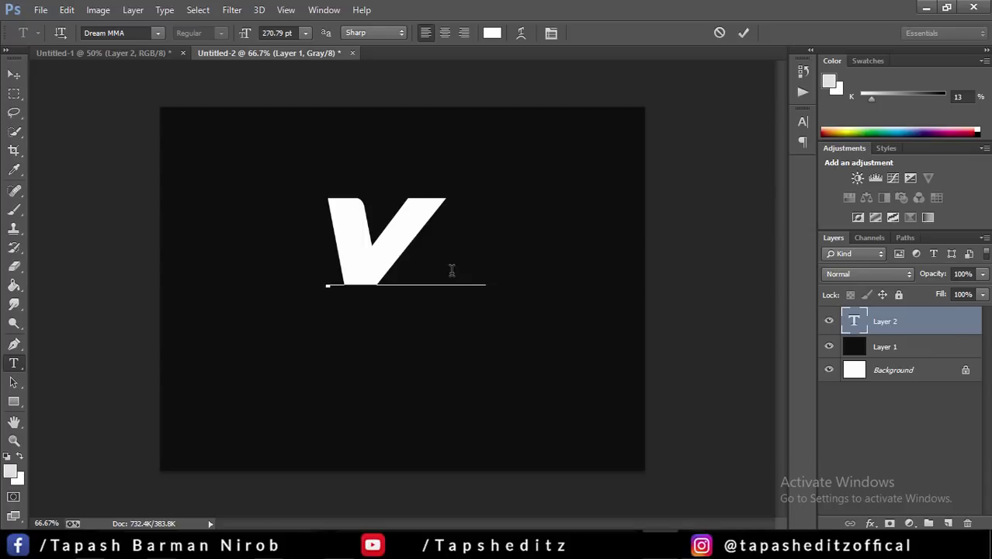
type("R")
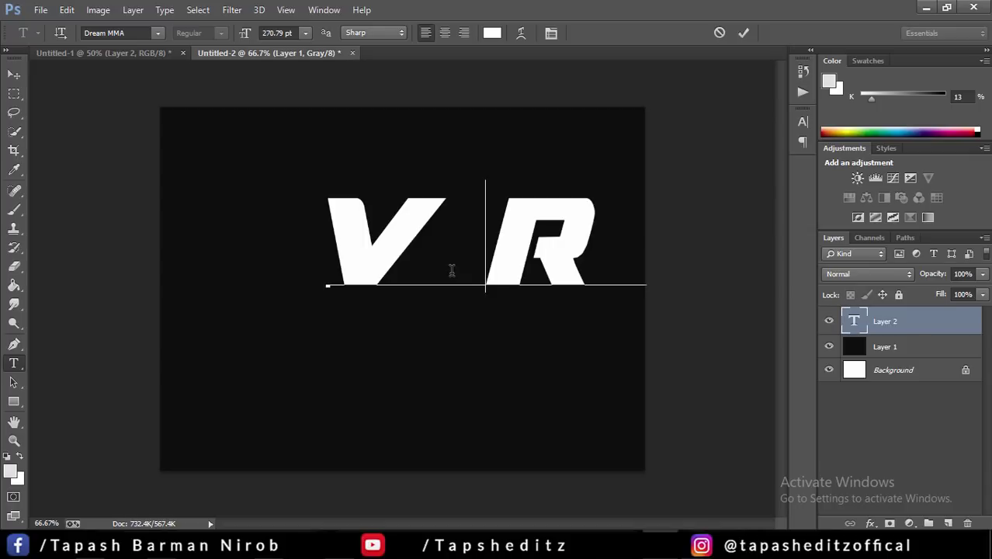
key("BackSpace")
key("BackSpace")
key("BackSpace")
type("E")
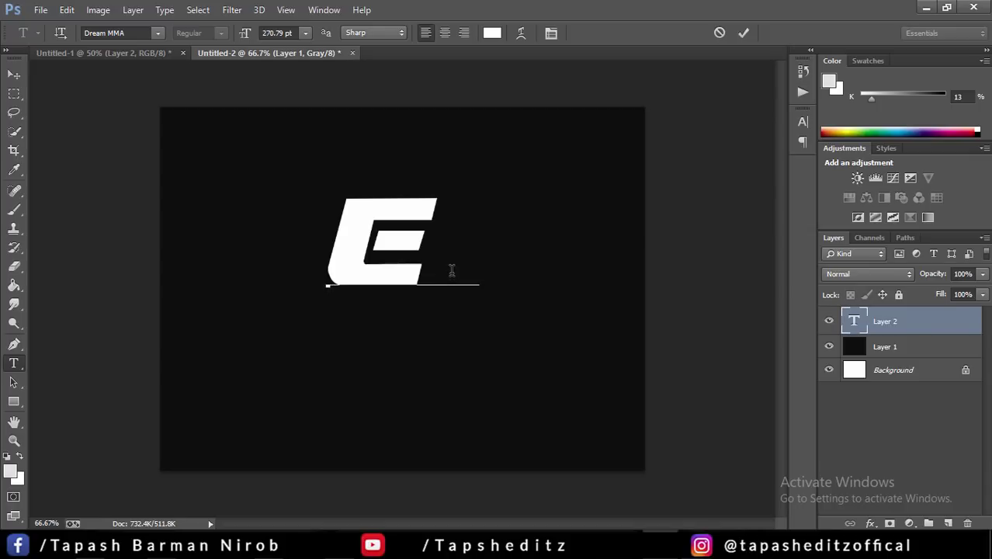
key("BackSpace")
type("R")
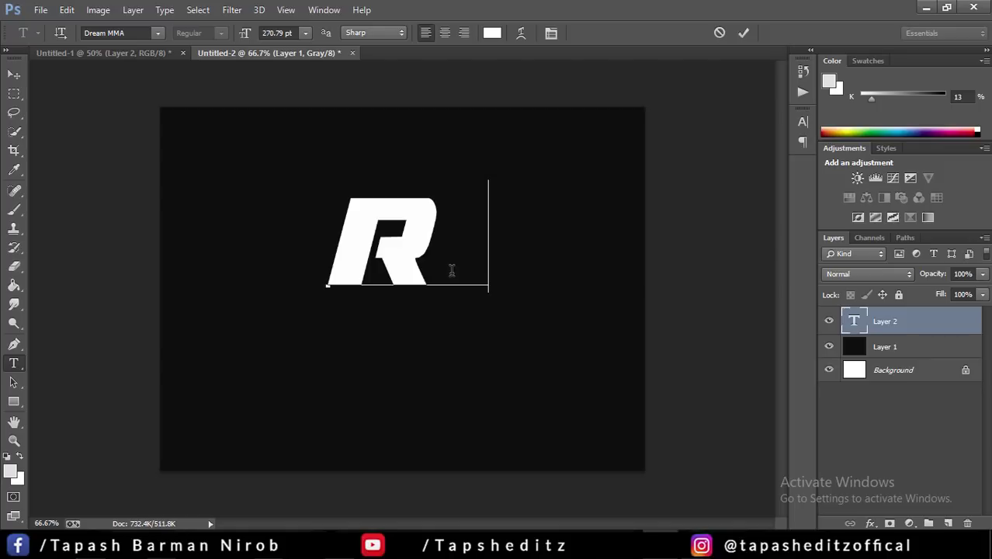
key("BackSpace")
type("E")
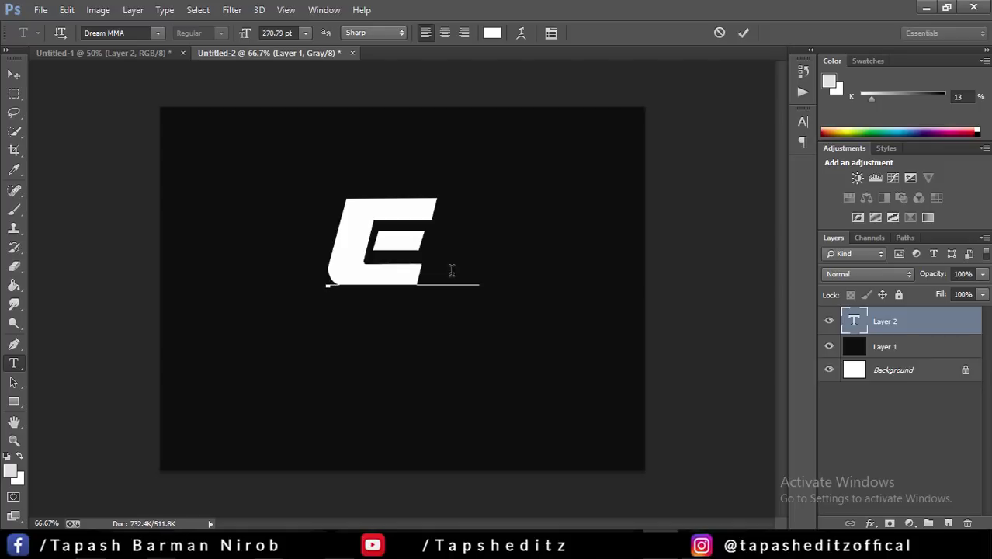
key("BackSpace")
type("e")
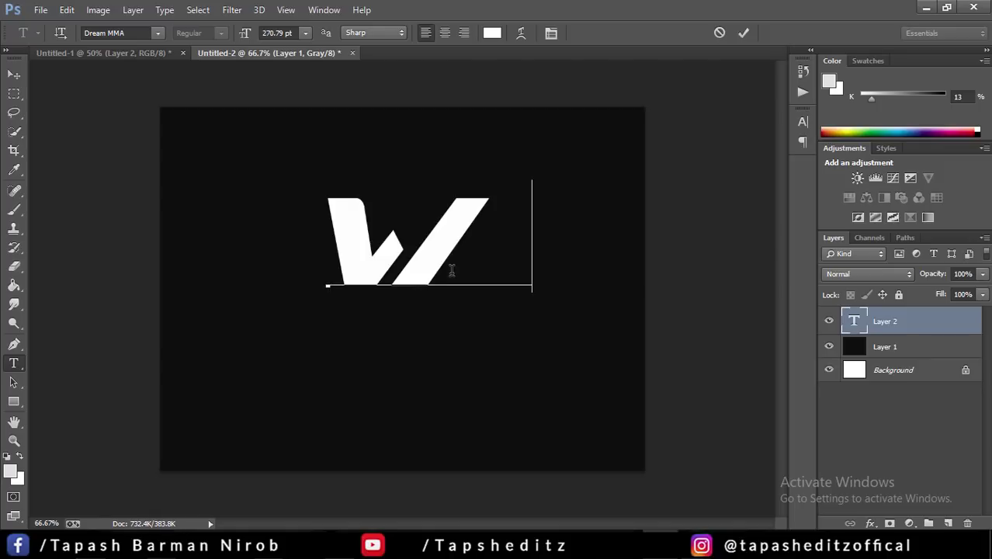
key("BackSpace")
type("G")
key("BackSpace")
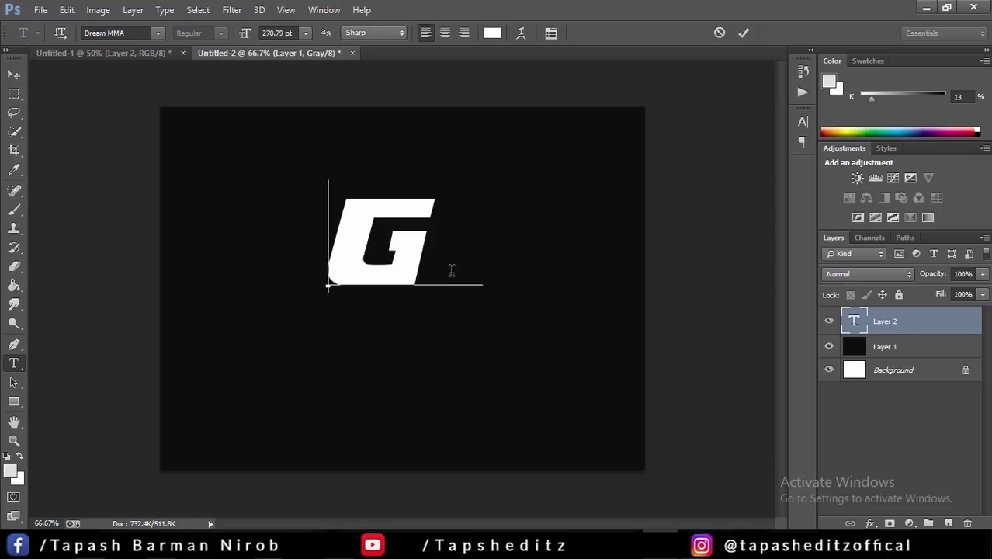
type("H")
key("BackSpace")
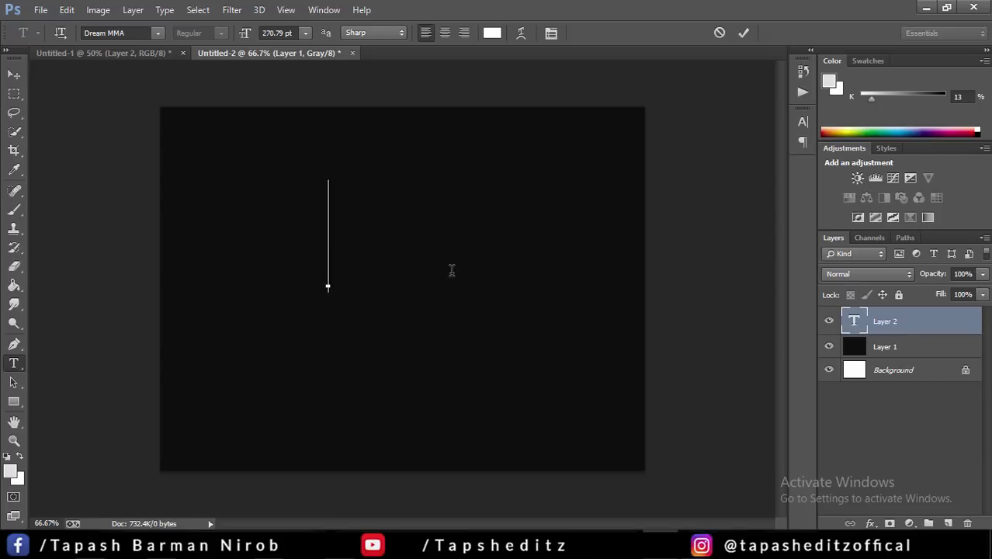
type("Y")
key("BackSpace")
type("U")
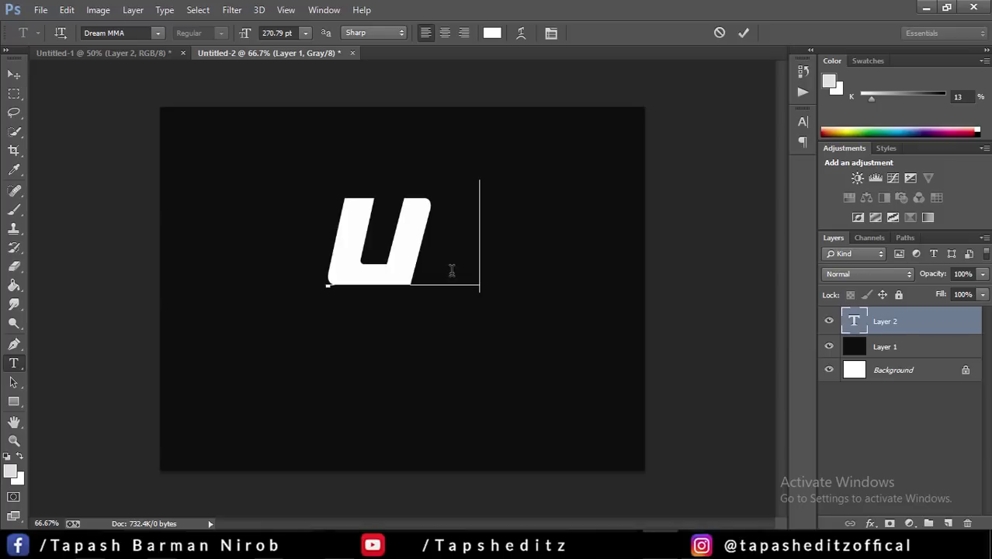
key("BackSpace")
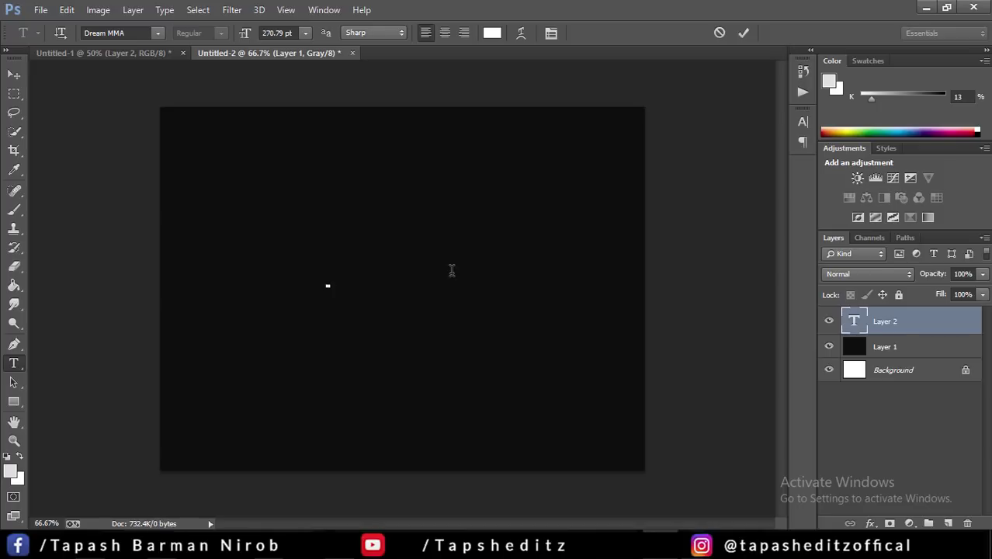
type("U C")
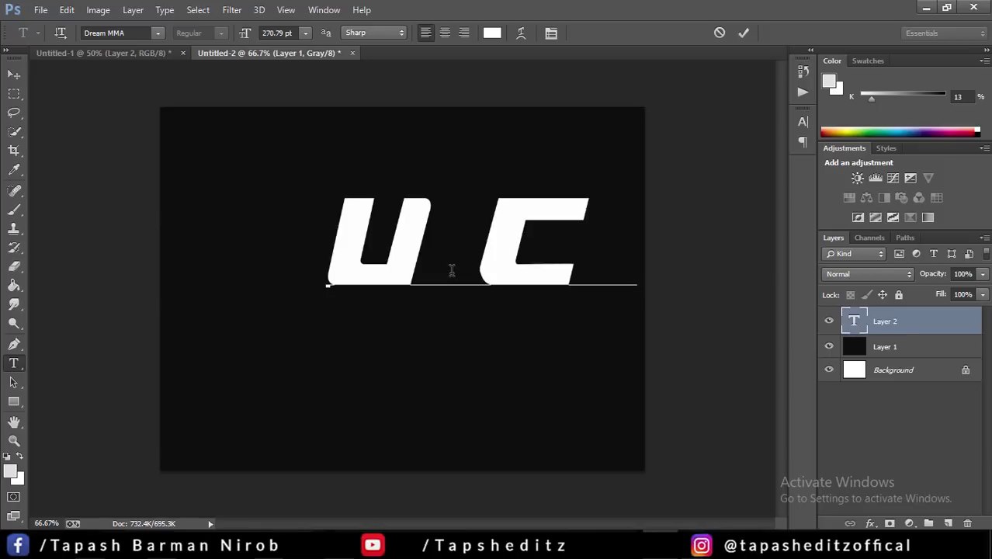
key("BackSpace")
key("BackSpace")
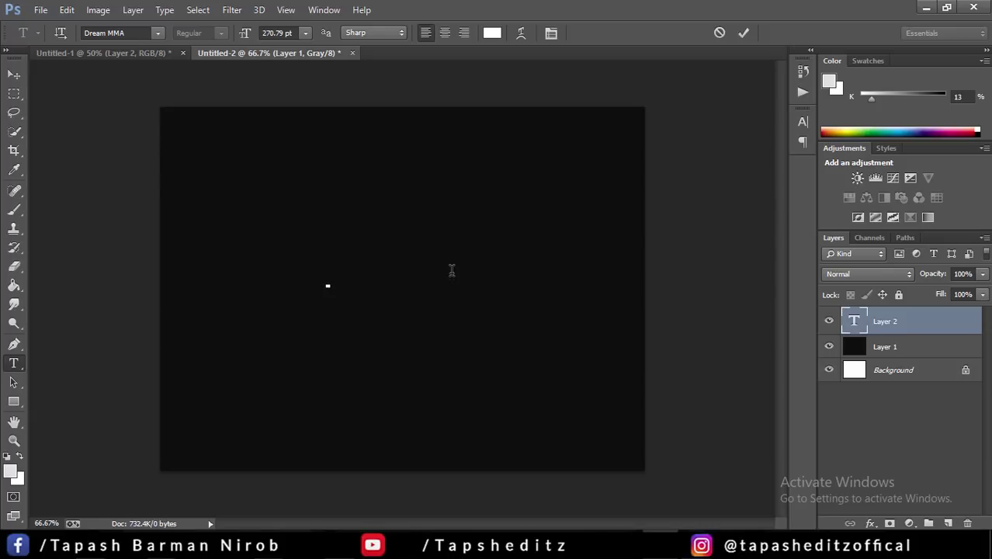
type("T")
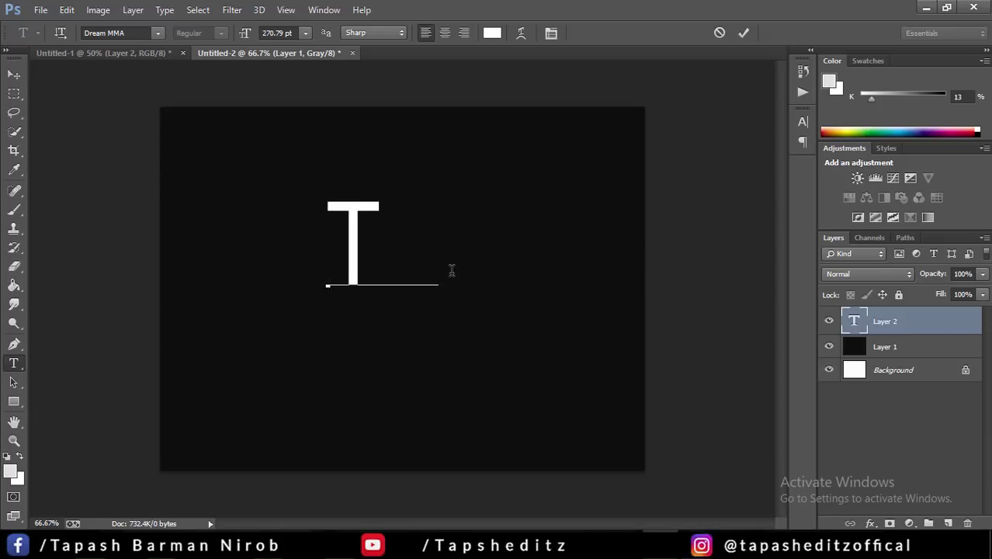
key("BackSpace")
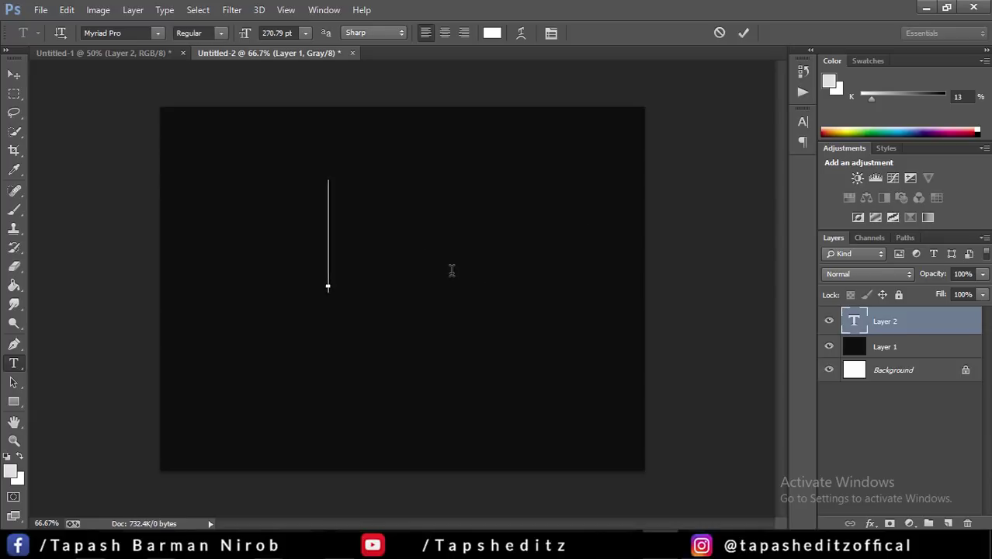
Step: Type a D and set its font to Dream MMA in the Character panel
type("S")
key("BackSpace")
type("D")
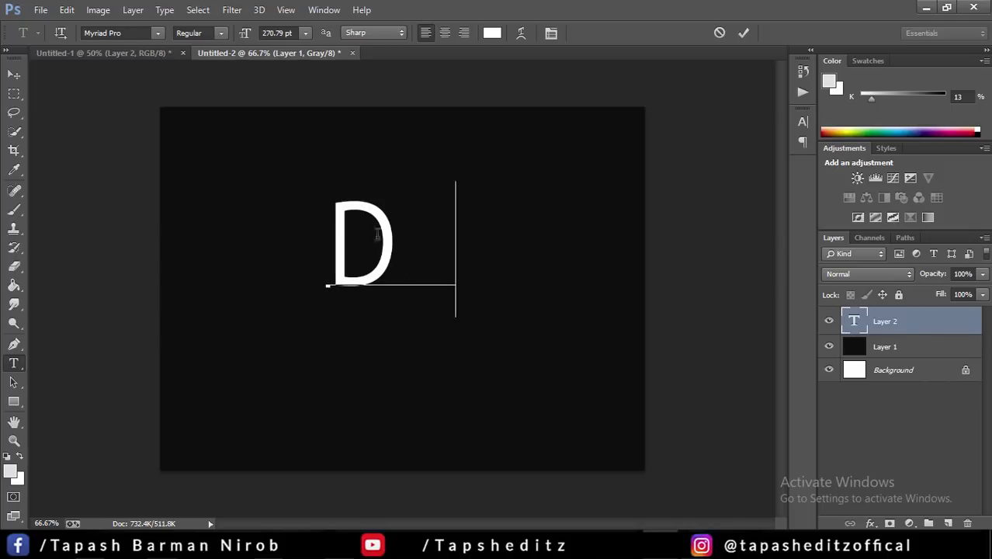
key("ctrl+a")
left_click(551, 33)
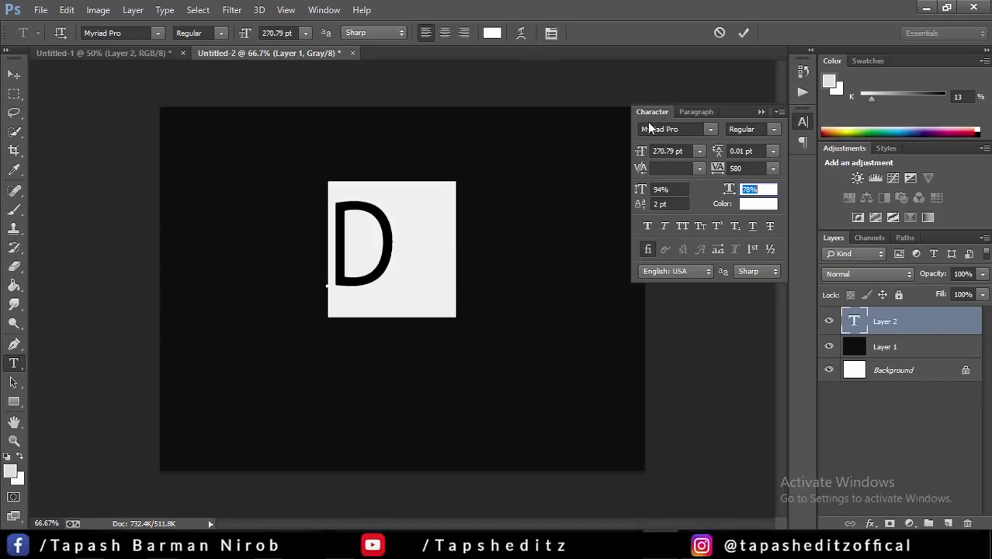
left_click(709, 134)
left_click_drag(846, 353, 847, 229)
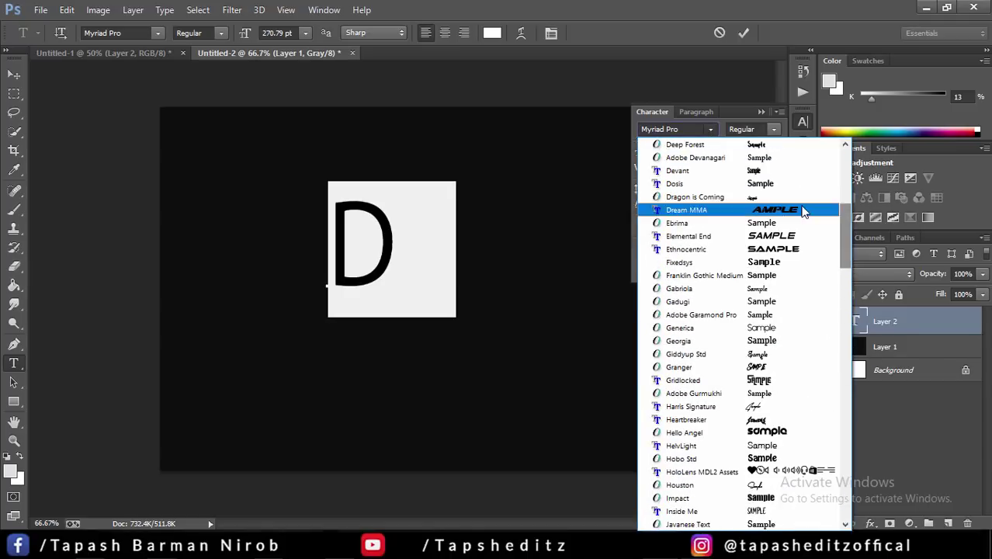
left_click_drag(846, 256, 846, 245)
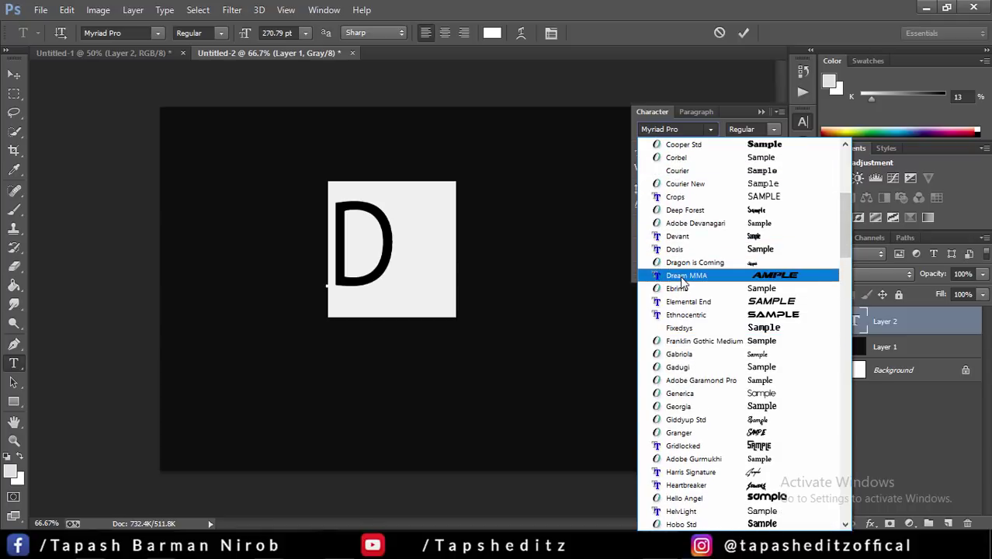
left_click(685, 276)
Step: Move the D lower on the canvas, enlarge it to 289.79 pt and commit
key("Right")
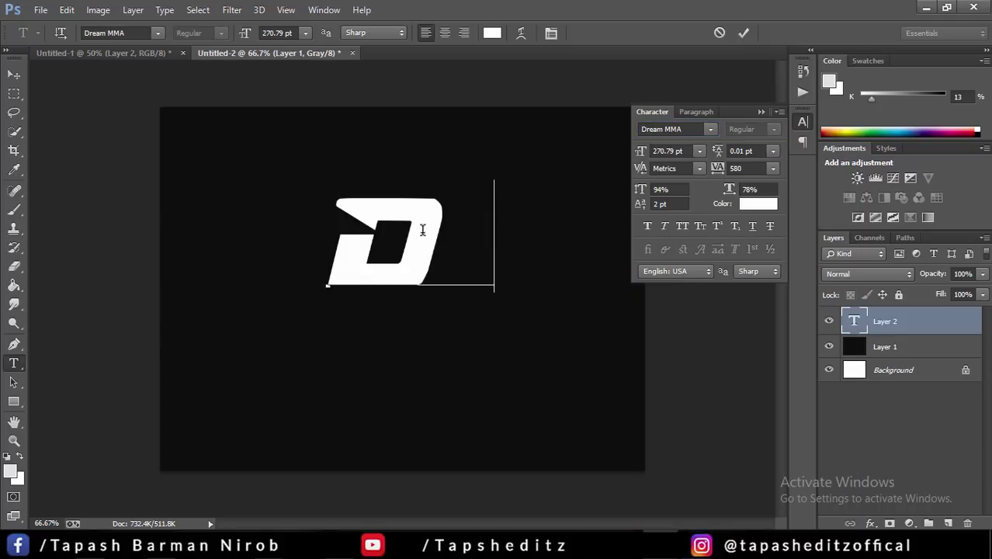
left_click_drag(415, 233, 412, 290)
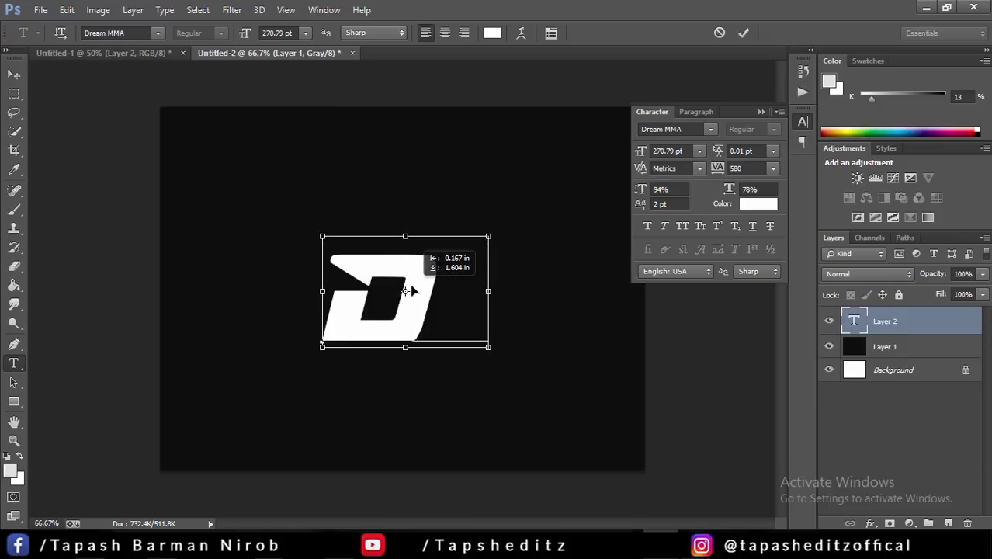
left_click_drag(412, 289, 425, 282)
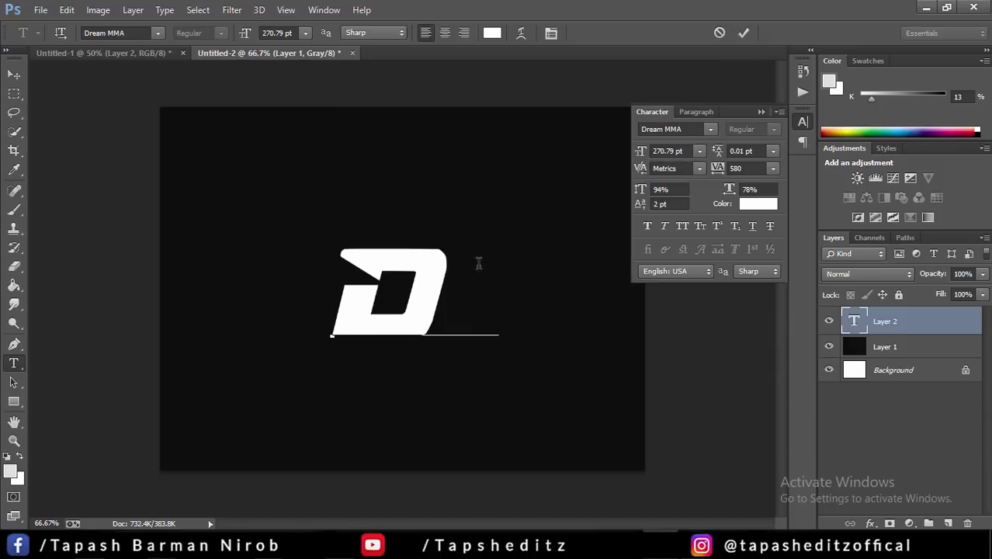
key("ctrl+a")
left_click_drag(643, 155, 659, 155)
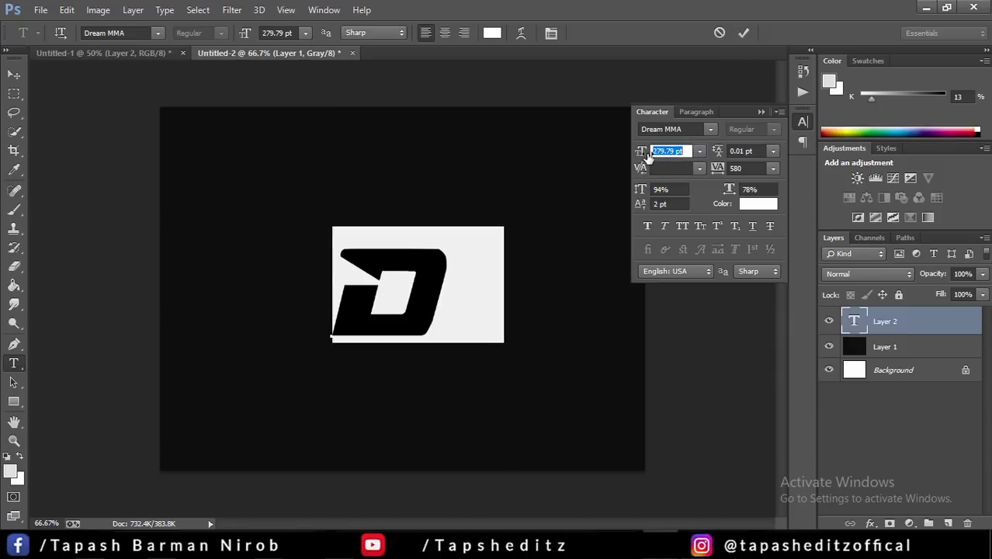
left_click(742, 35)
Step: Nudge the D into its centred position and select Layer 1
left_click(13, 76)
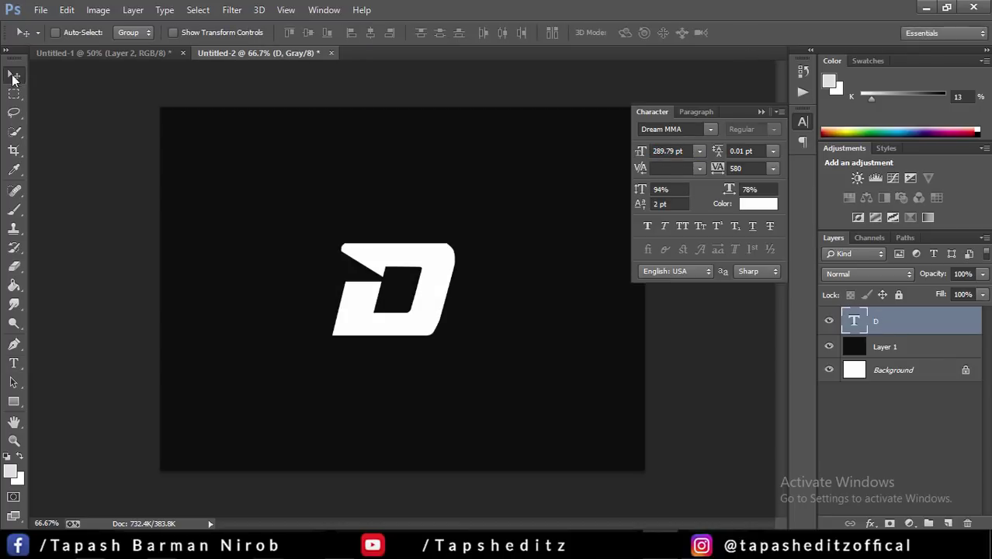
left_click(758, 111)
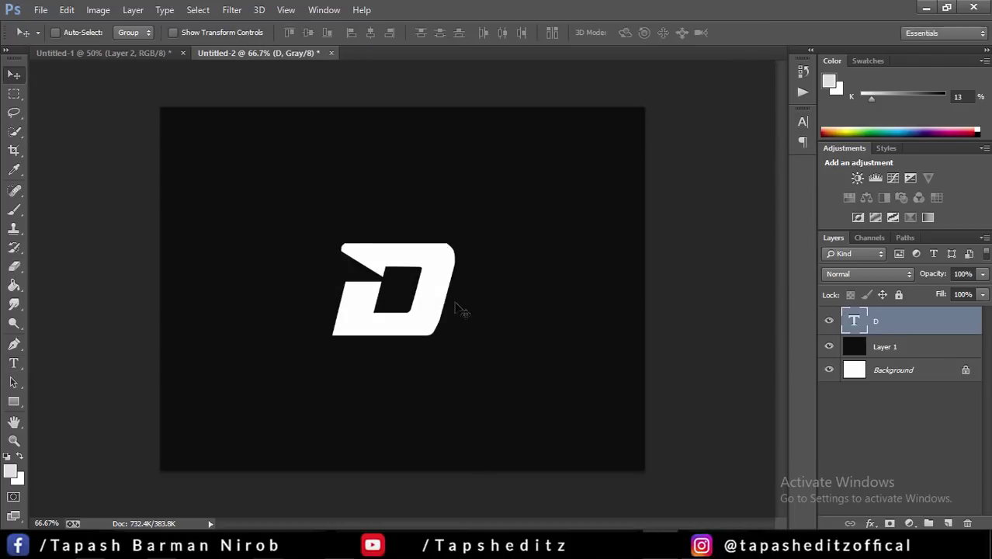
left_click_drag(454, 303, 409, 297)
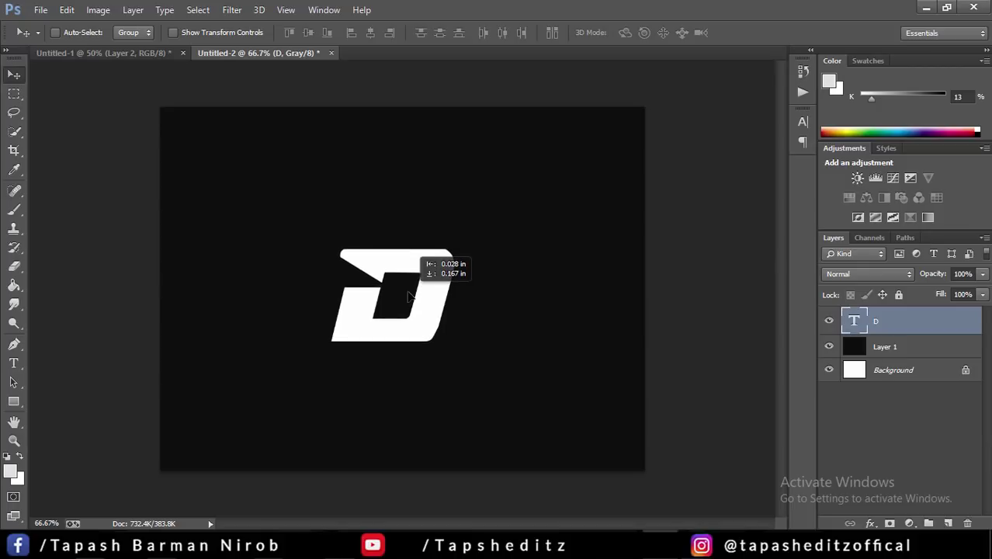
left_click(899, 347)
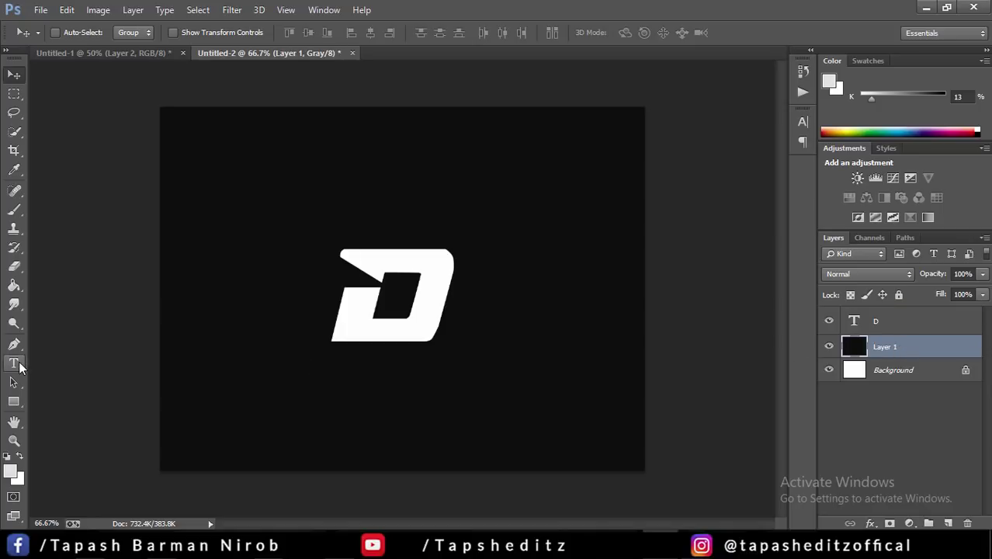
Step: Add a new text layer below the D with the DESIGN lettering
left_click(16, 364)
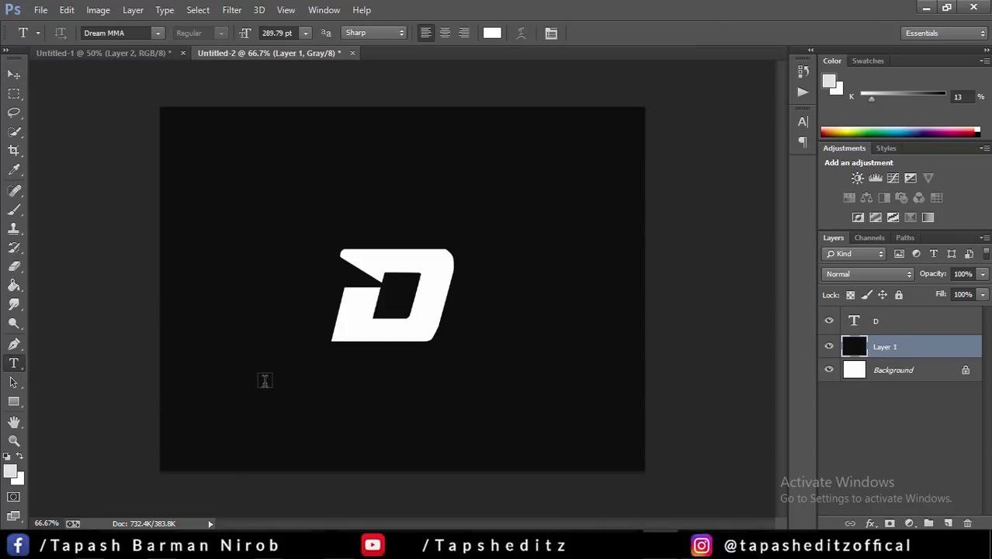
left_click(263, 381)
type("DE")
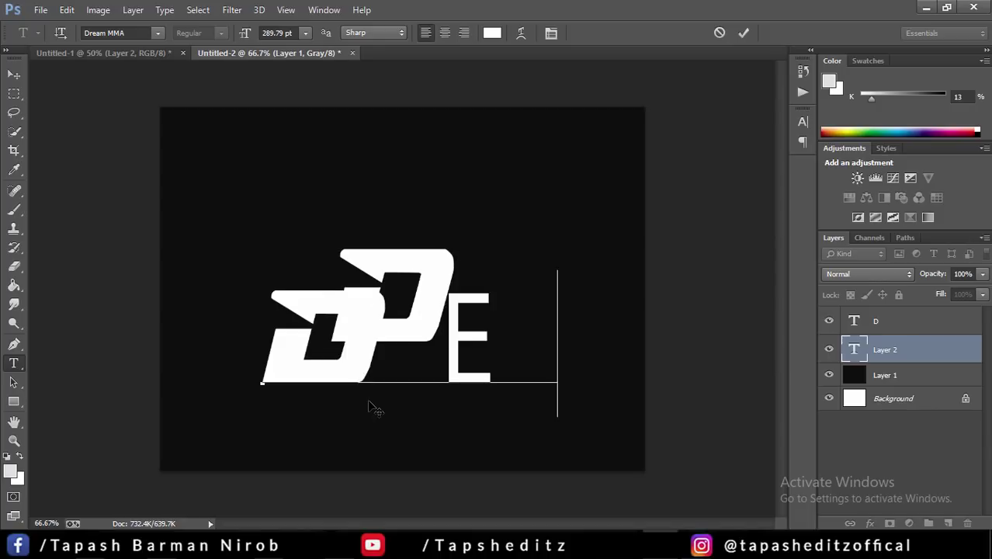
key("BackSpace")
key("BackSpace")
key("BackSpace")
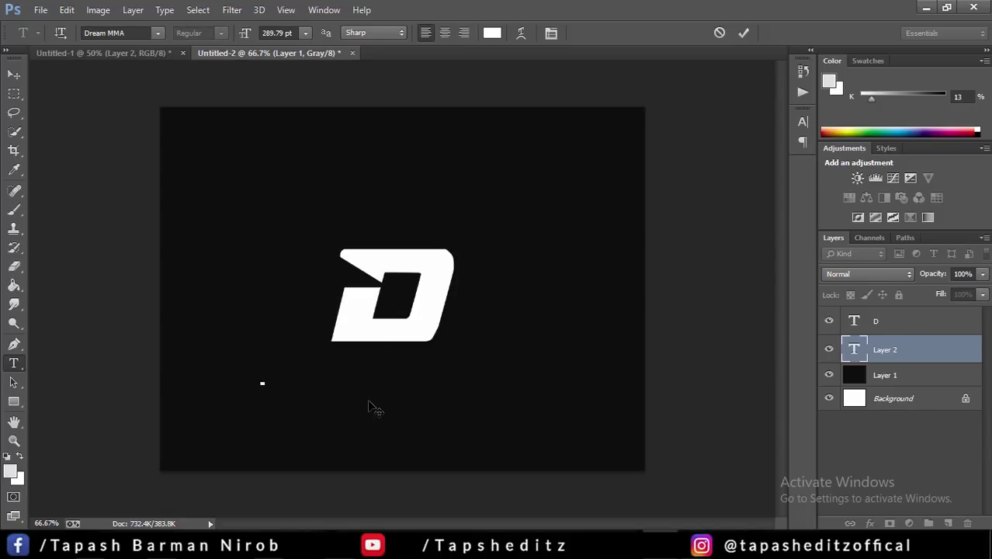
type("DP")
type("E")
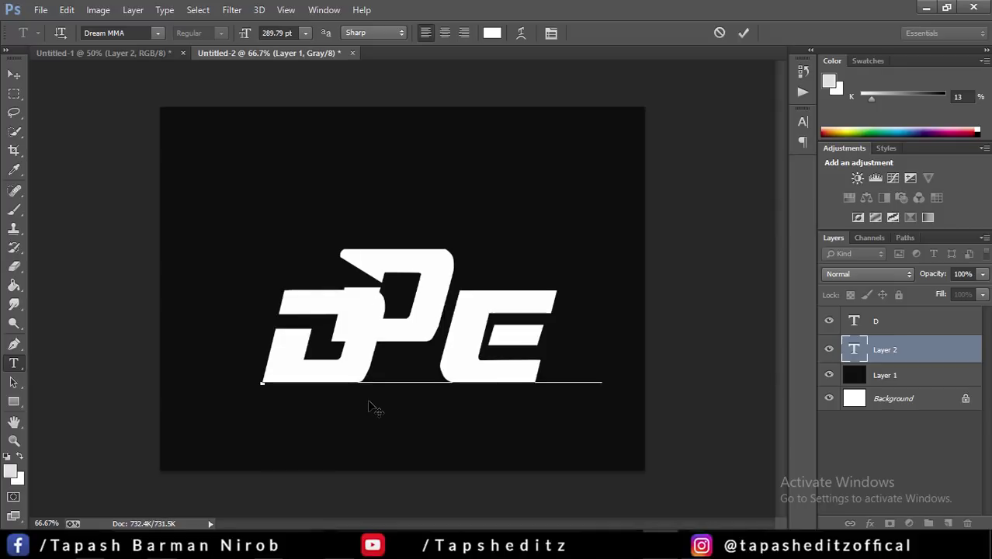
type("S")
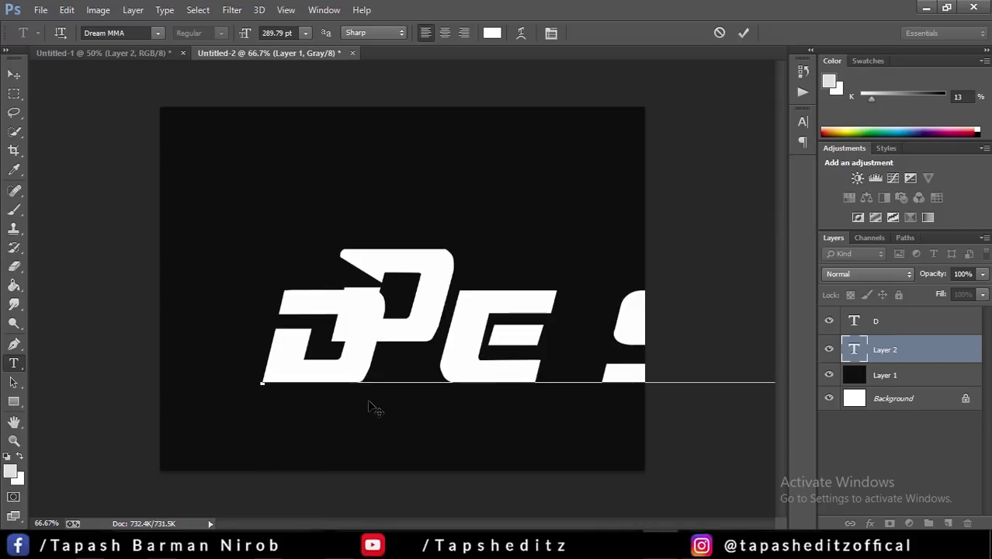
key("ctrl+a")
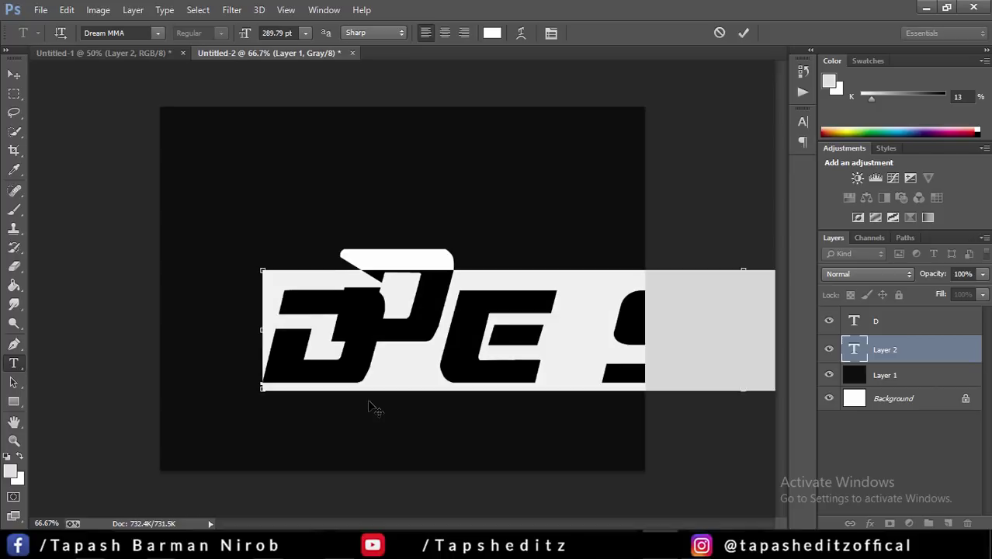
Step: Style DESIGN in BigNoodleTitling at 100.79 pt with reduced vertical scale, and commit
left_click(552, 33)
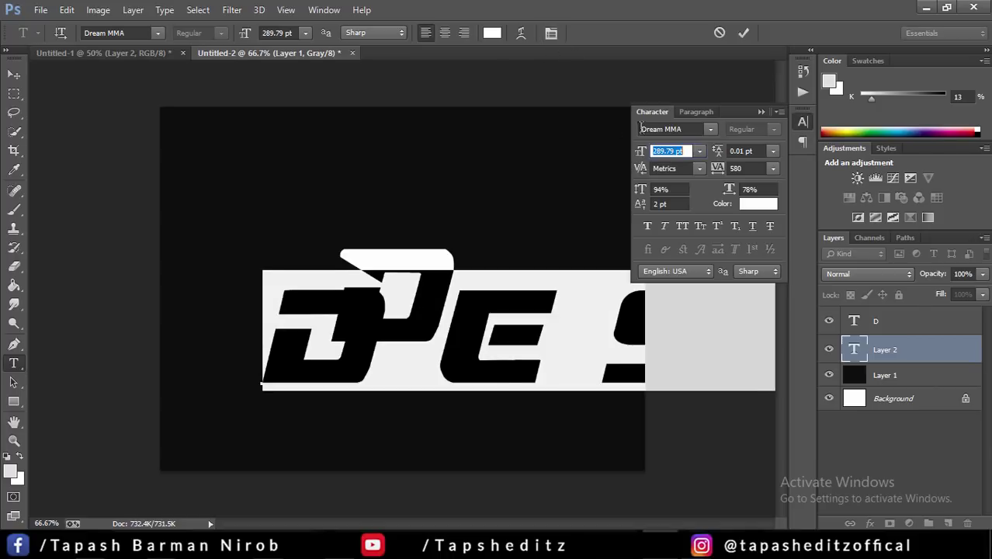
left_click_drag(642, 151, 492, 155)
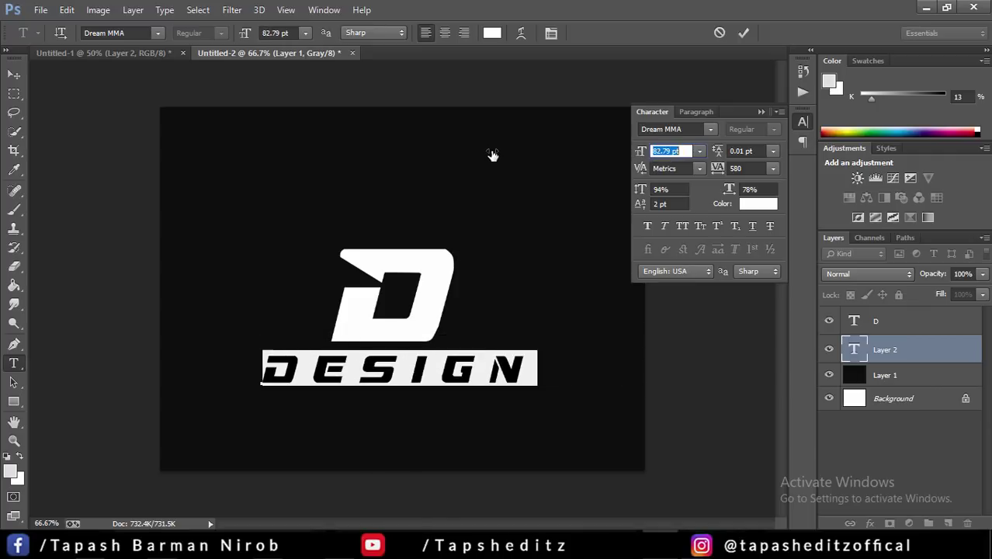
left_click(664, 129)
type("BigNoodleTitling")
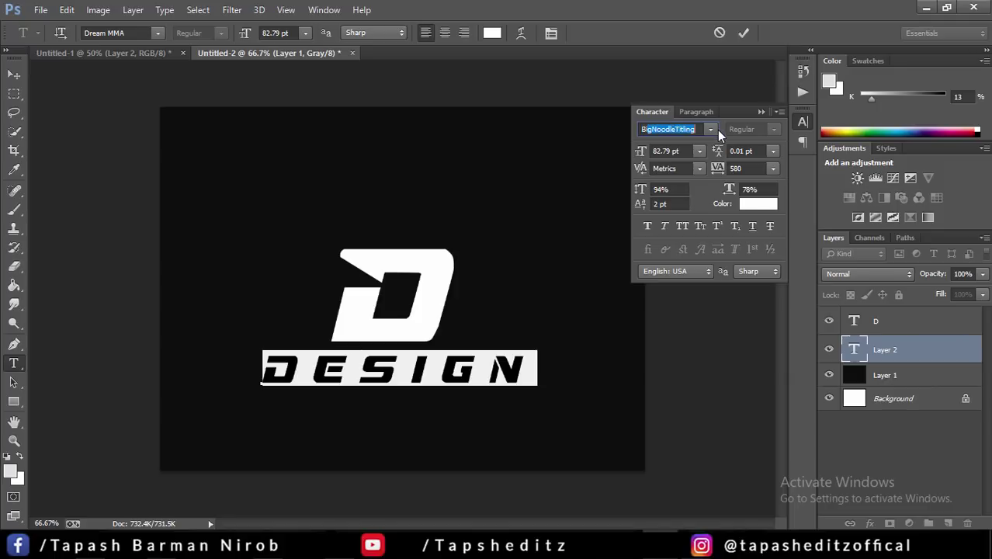
left_click(714, 129)
left_click(719, 145)
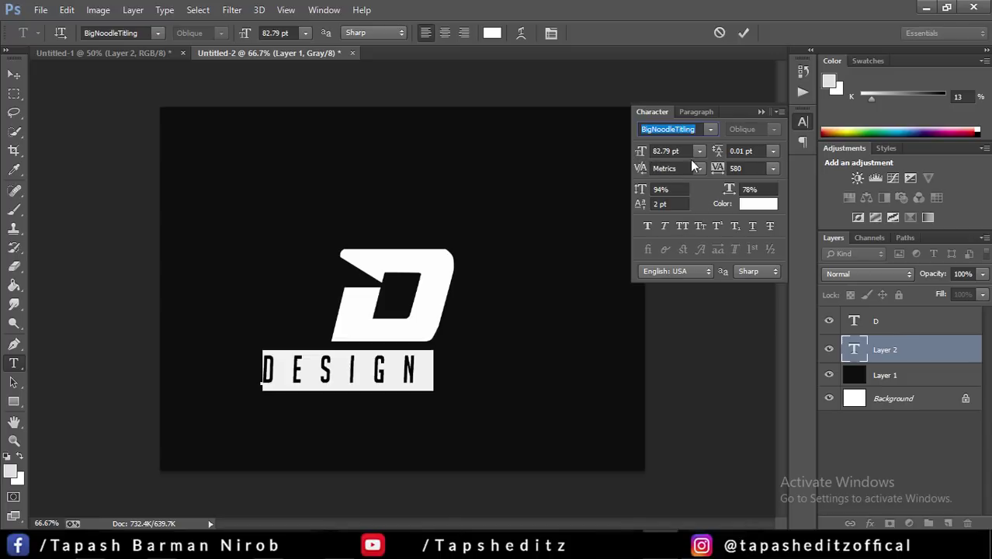
mouse_move(643, 171)
left_mouse_down()
mouse_move(644, 194)
mouse_move(627, 193)
left_mouse_up()
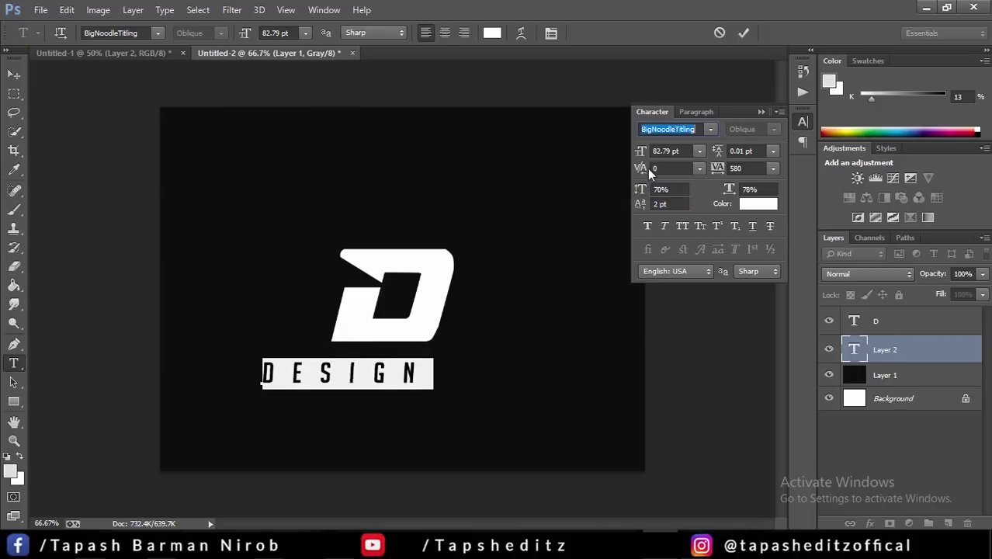
left_click_drag(643, 158, 657, 159)
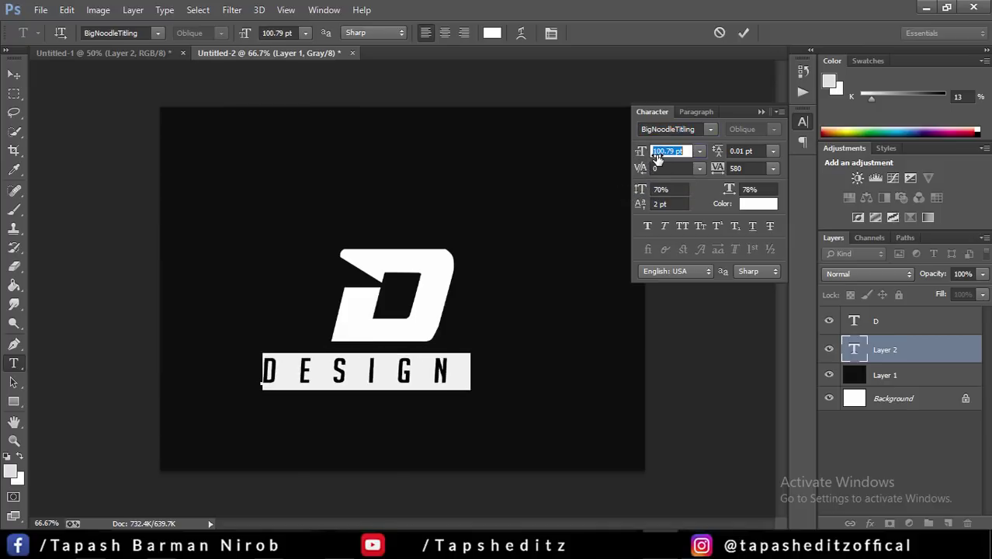
left_click(744, 32)
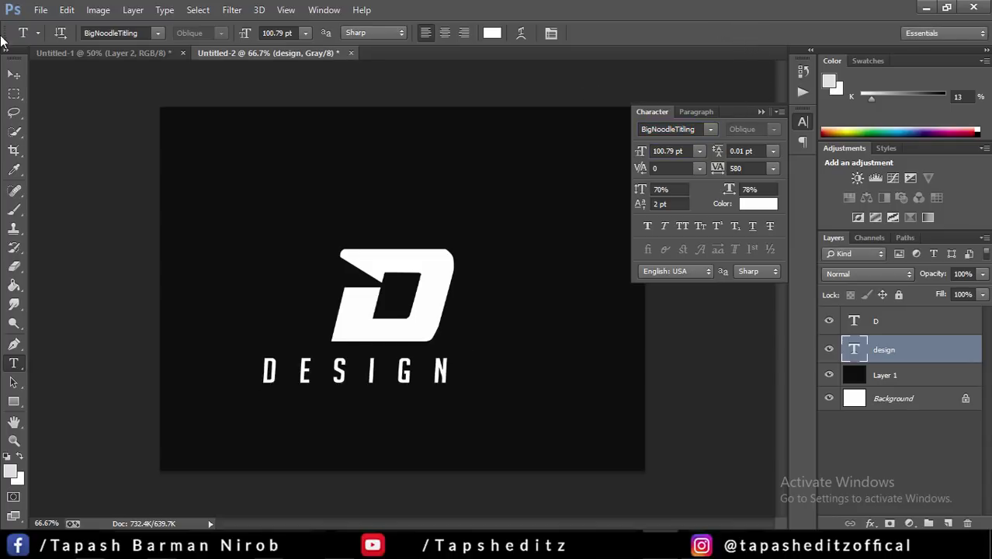
Step: Shift DESIGN and the D slightly right so DESIGN sits centred under the D
left_click(14, 75)
mouse_move(420, 332)
left_mouse_down()
mouse_move(447, 339)
mouse_move(450, 325)
mouse_move(451, 336)
left_mouse_up()
left_click(904, 329)
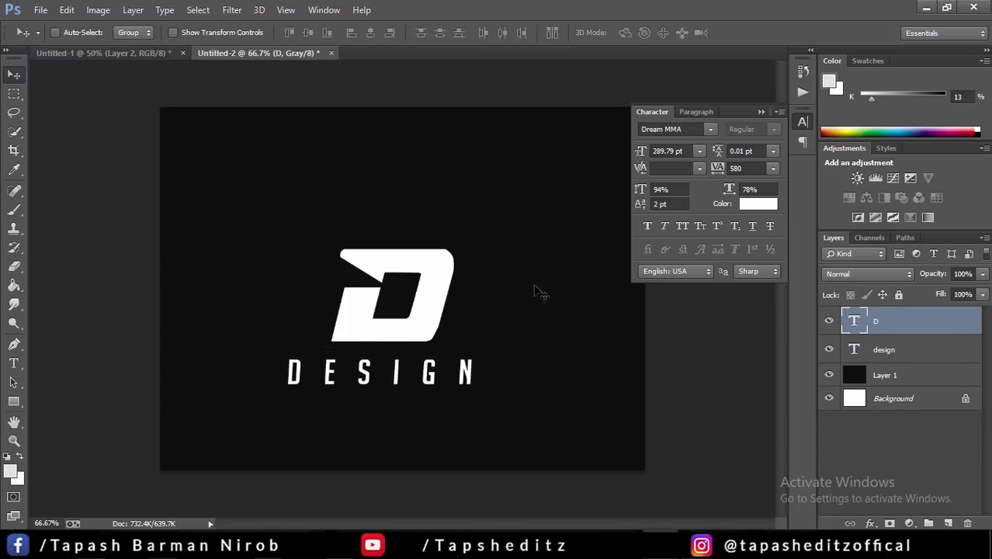
mouse_move(433, 259)
left_mouse_down()
mouse_move(434, 230)
mouse_move(438, 245)
left_mouse_up()
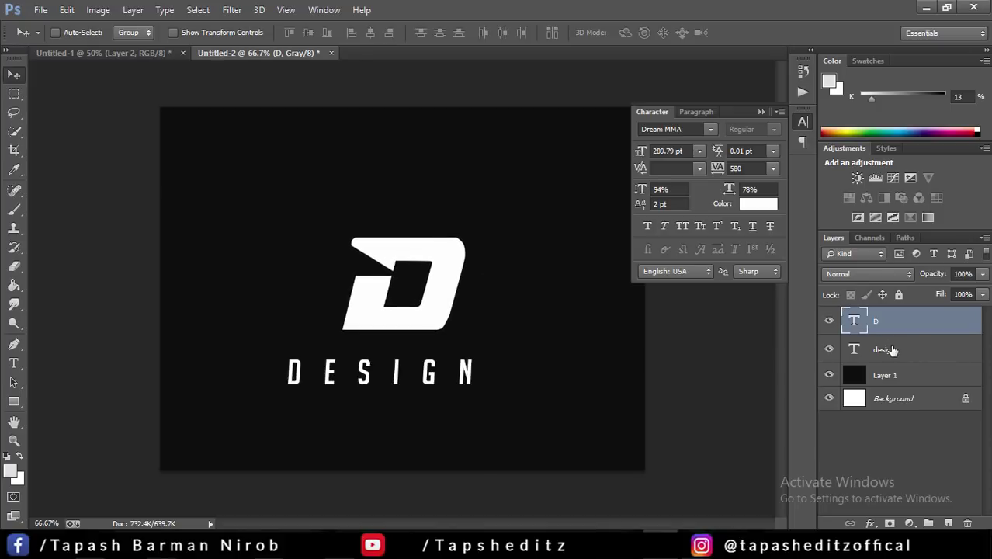
left_click(891, 350)
mouse_move(477, 392)
left_mouse_down()
mouse_move(458, 392)
mouse_move(470, 379)
left_mouse_up()
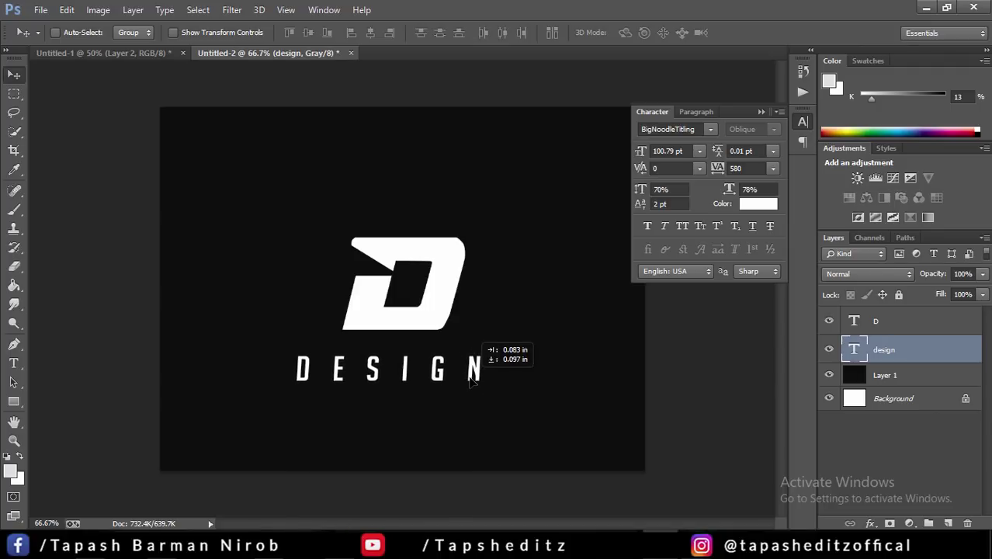
Step: Set DESIGN to 45% vertical scale and 95.79 pt, keeping tracking at 580
double_click(854, 349)
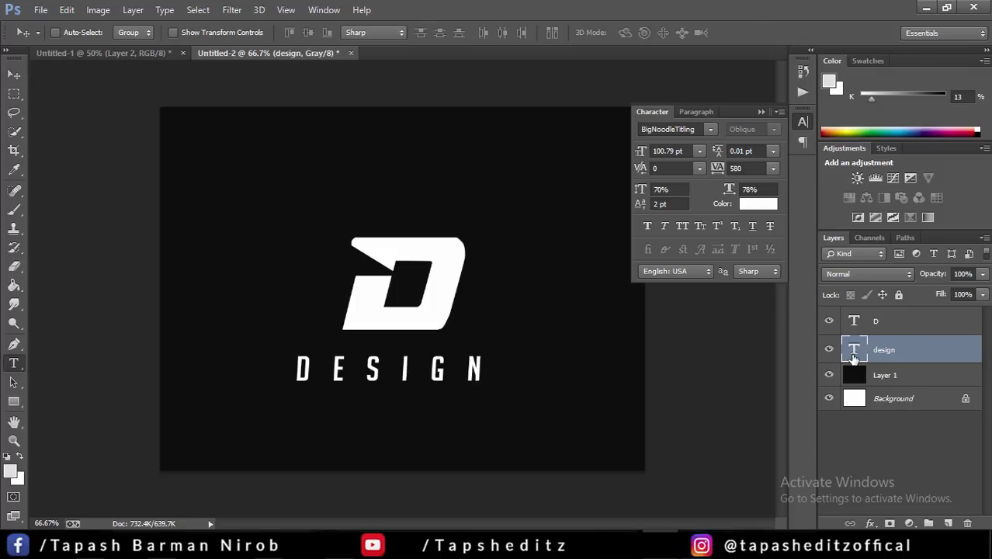
left_click_drag(642, 196, 623, 192)
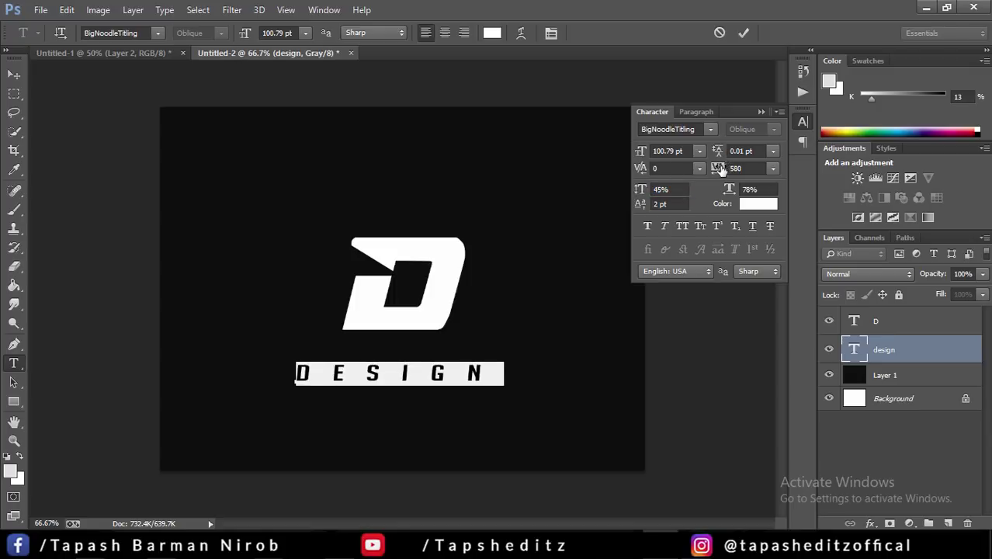
left_click_drag(720, 169, 714, 171)
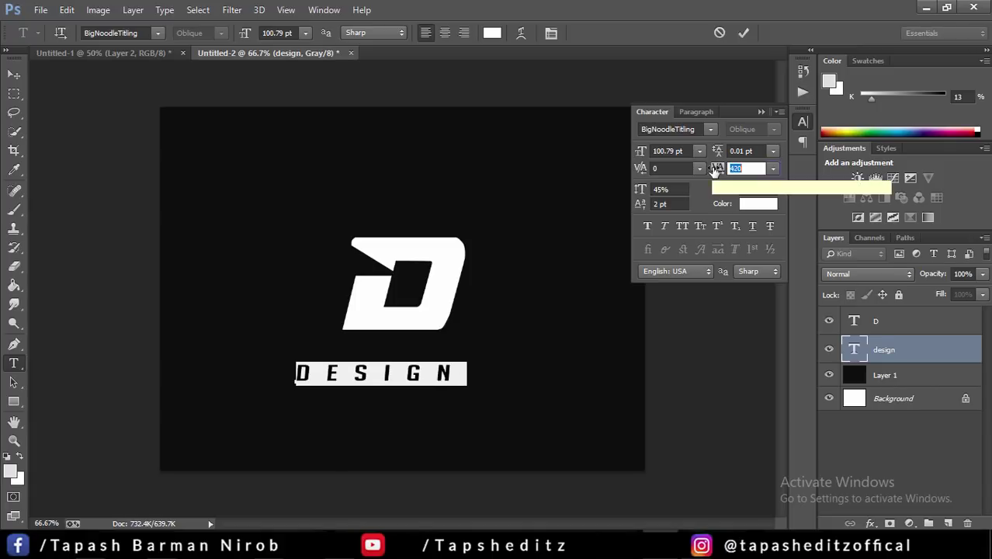
left_click_drag(714, 171, 718, 169)
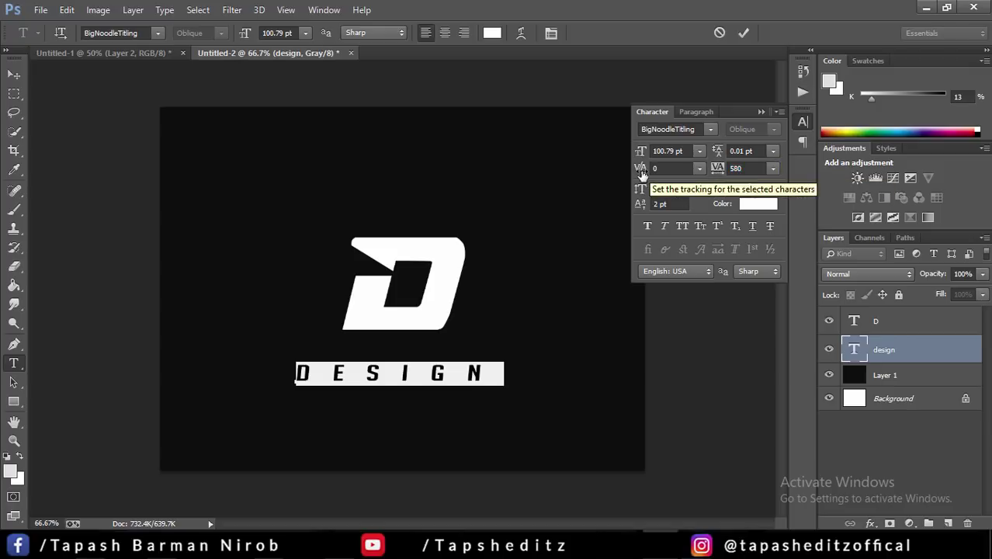
mouse_move(641, 158)
left_mouse_down()
mouse_move(651, 158)
mouse_move(638, 161)
left_mouse_up()
left_click(744, 31)
key("v")
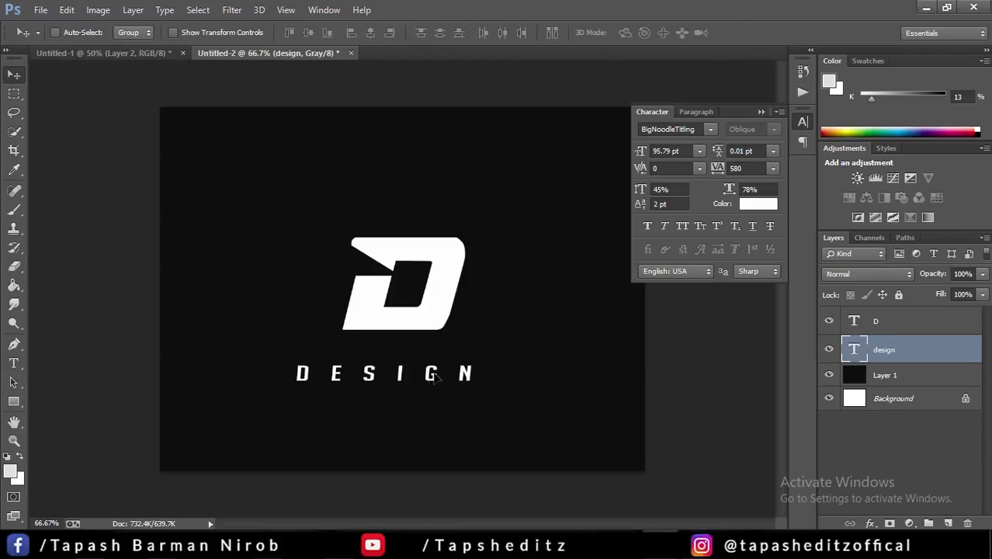
Step: Raise DESIGN closer beneath the D, check the full canvas, and select the D layer
left_click_drag(431, 381, 439, 370)
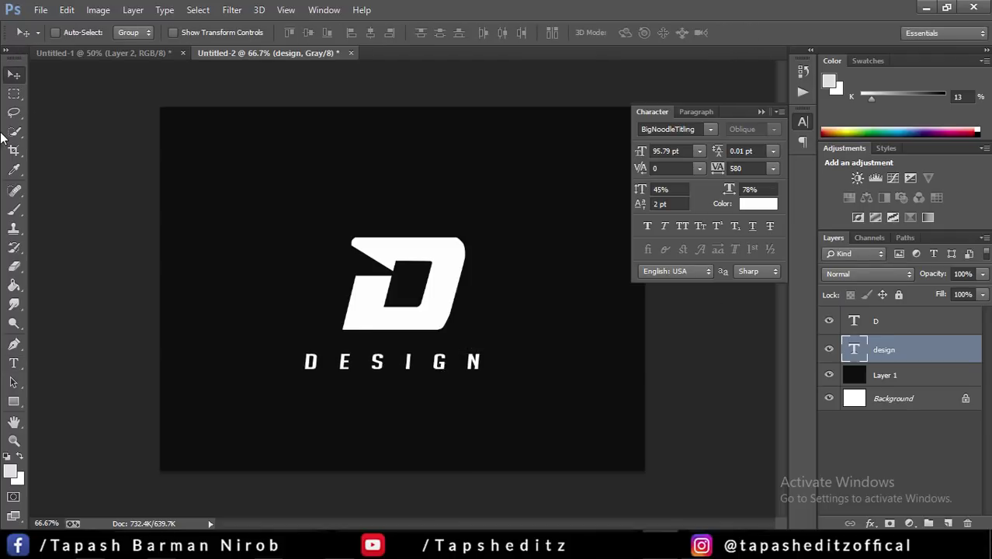
key("ctrl+minus")
key("ctrl+minus")
key("ctrl+minus")
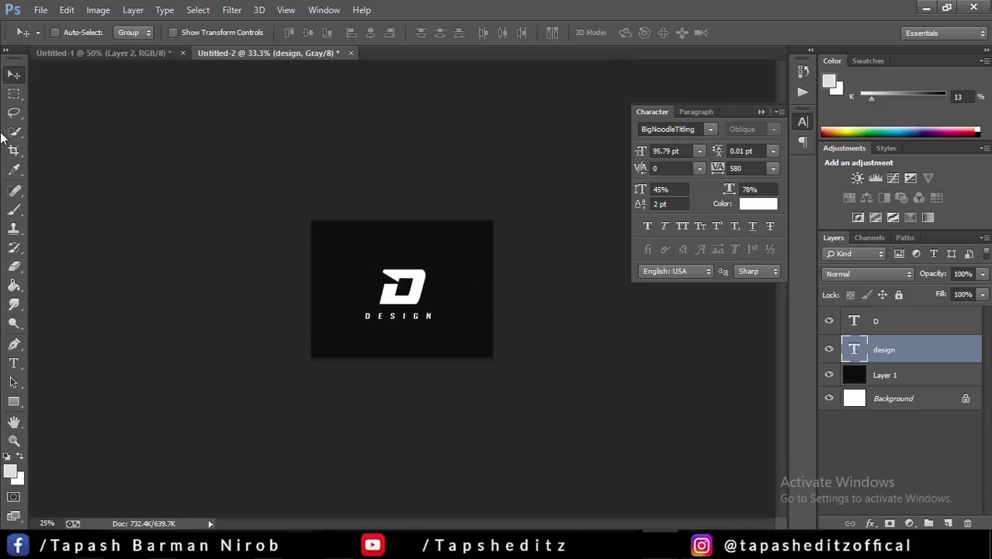
key("ctrl+plus")
key("ctrl+plus")
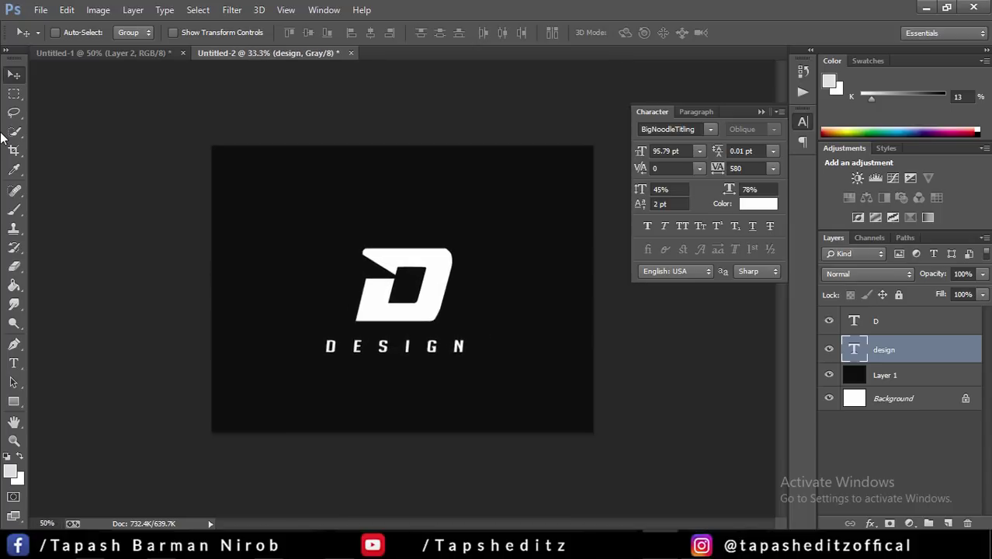
key("ctrl+plus")
key("ctrl+plus")
key("ctrl+minus")
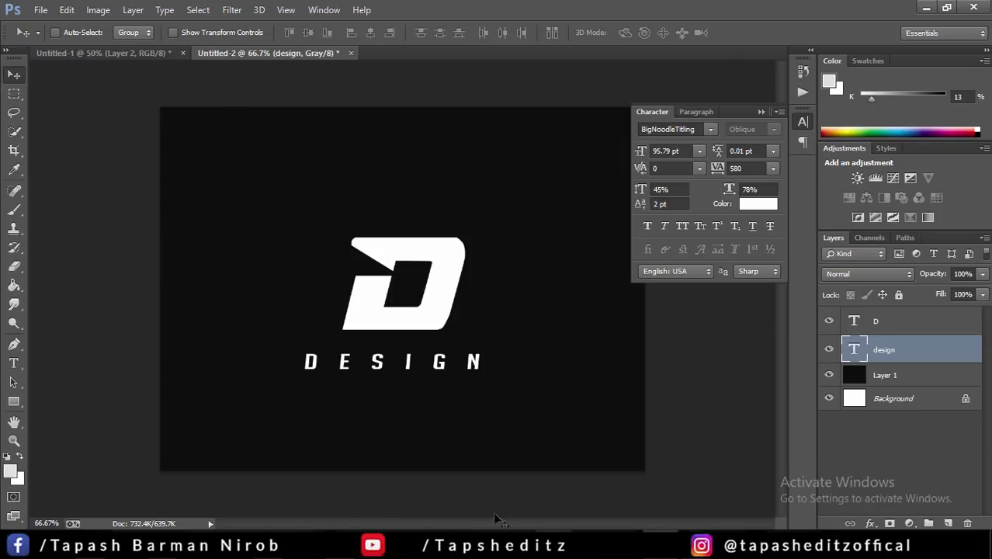
left_click(342, 547)
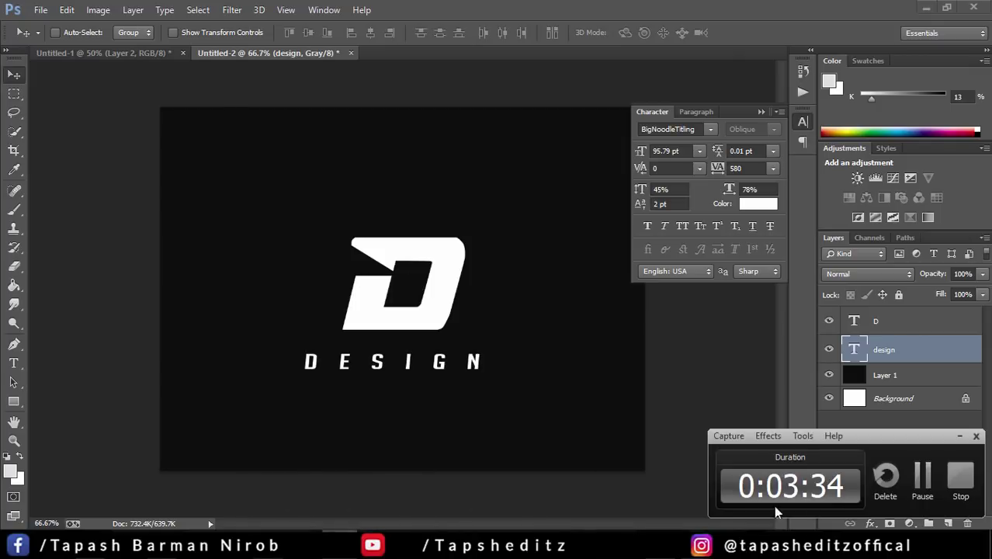
left_click(923, 483)
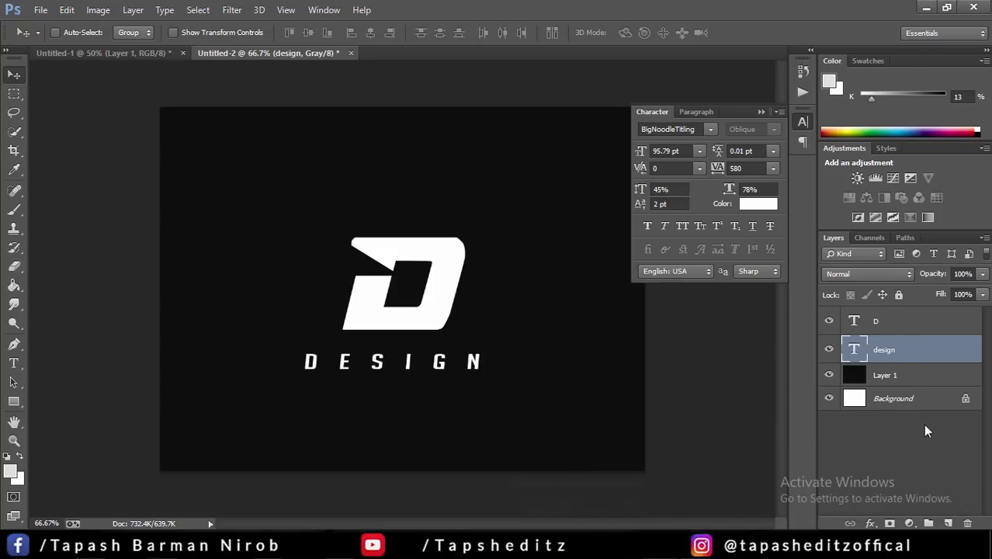
left_click(886, 326)
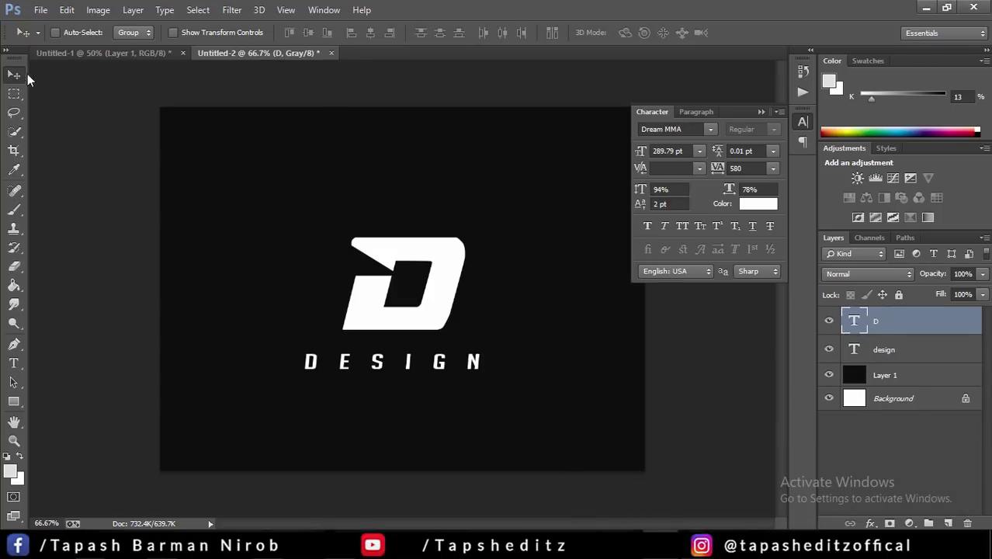
Step: Scale the D down to about 83% (241.56 pt) using transform controls and commit
left_click(173, 33)
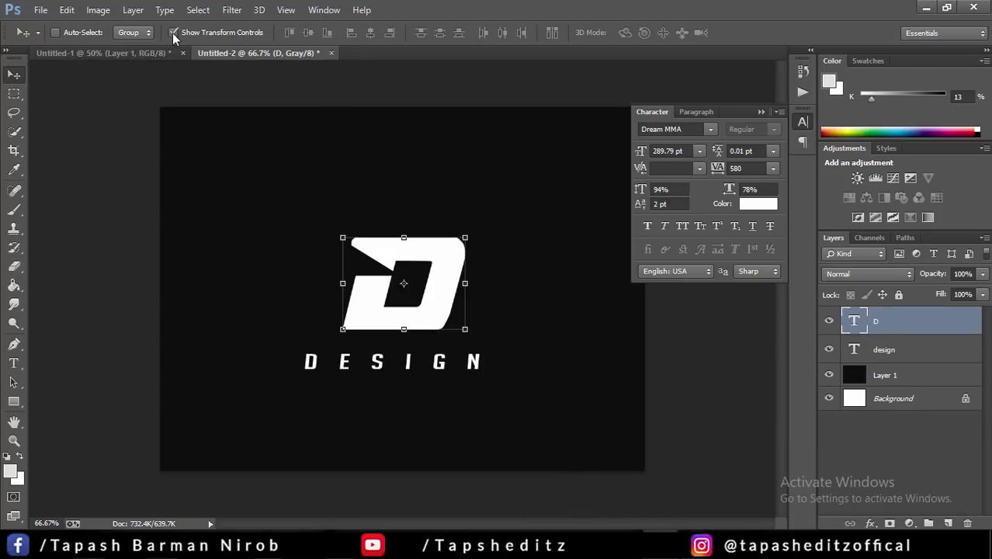
left_click(465, 238)
mouse_move(471, 246)
left_mouse_down()
mouse_move(519, 217)
mouse_move(510, 221)
left_mouse_up()
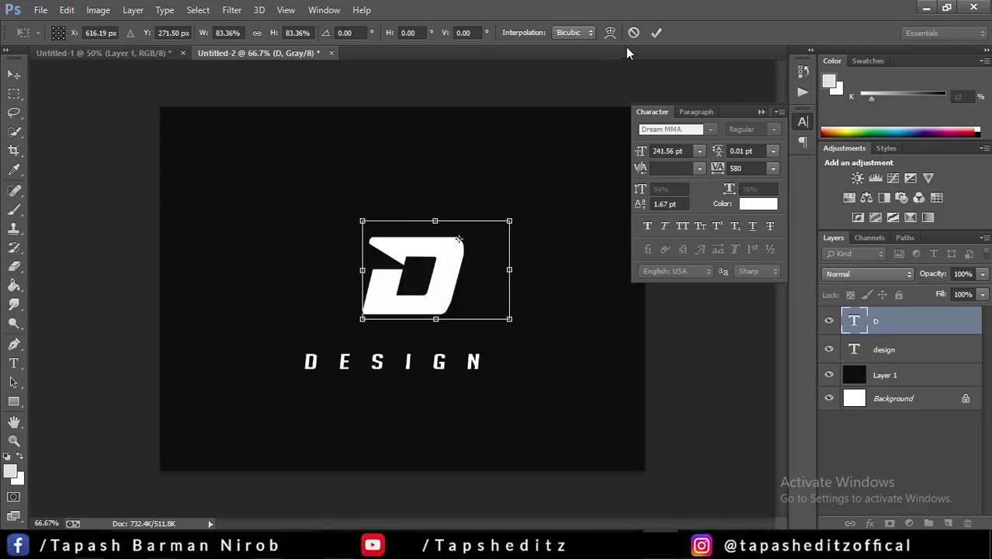
left_click(656, 33)
left_click(881, 350)
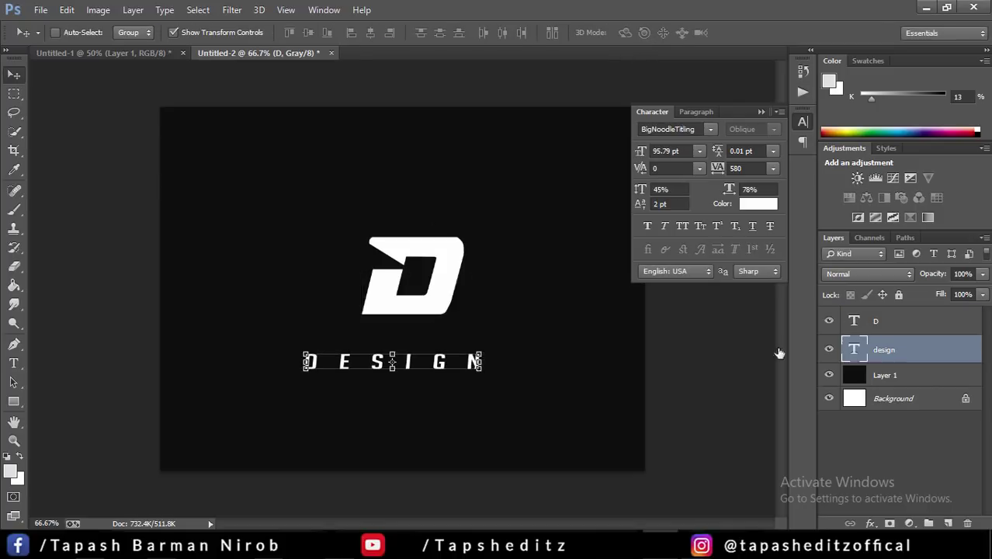
Step: Move DESIGN up under the D and reduce its font size to 85.79 pt
left_click_drag(458, 364, 458, 345)
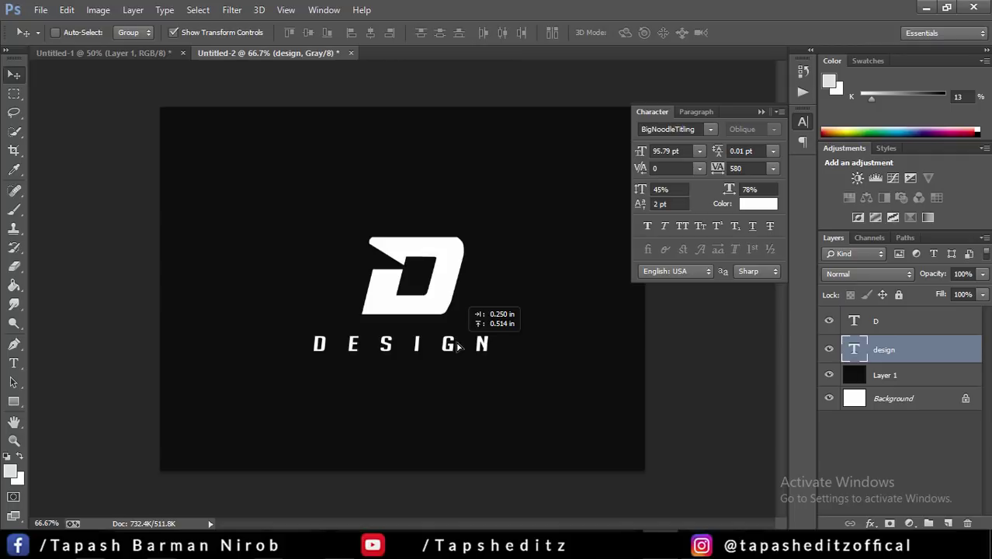
double_click(854, 350)
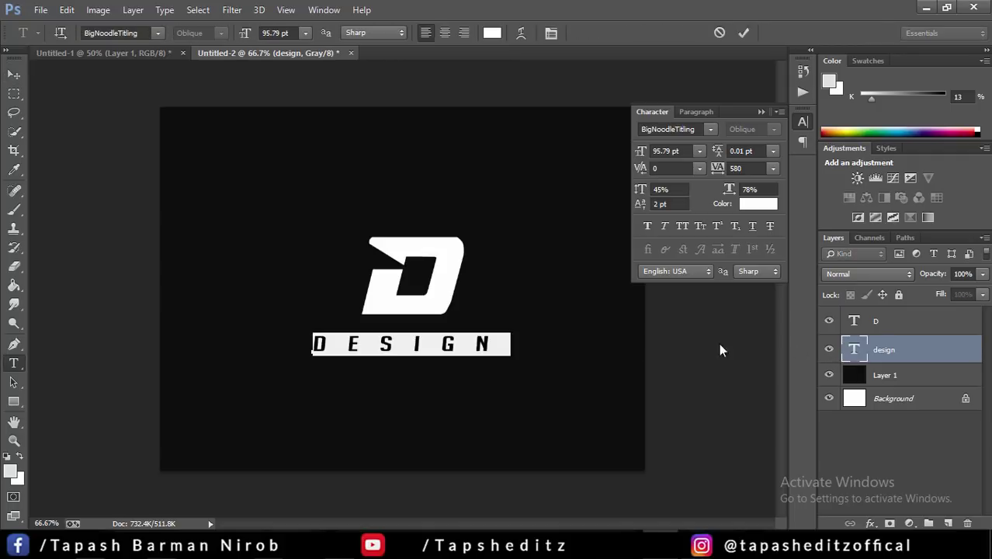
left_click(550, 34)
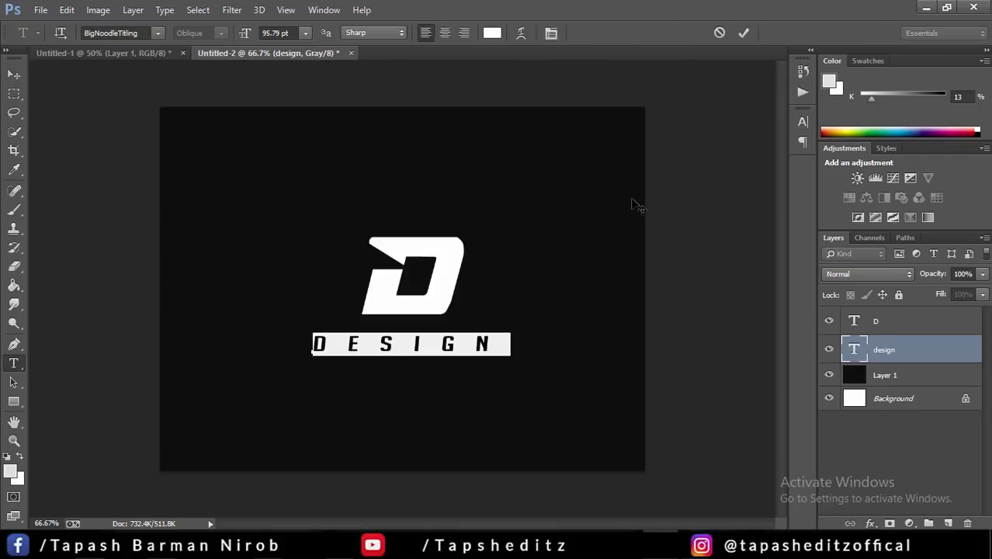
left_click(551, 35)
left_click(687, 151)
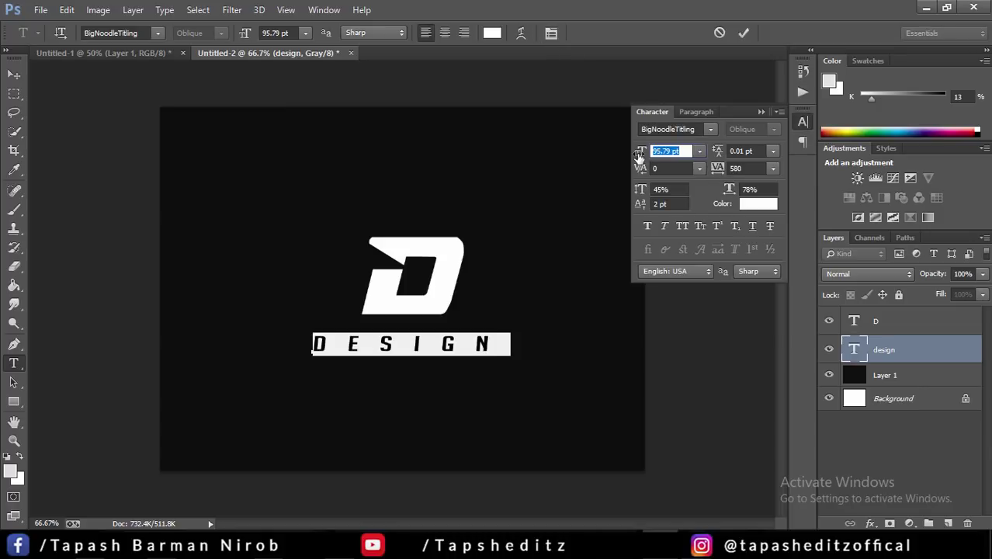
left_click_drag(638, 155, 632, 156)
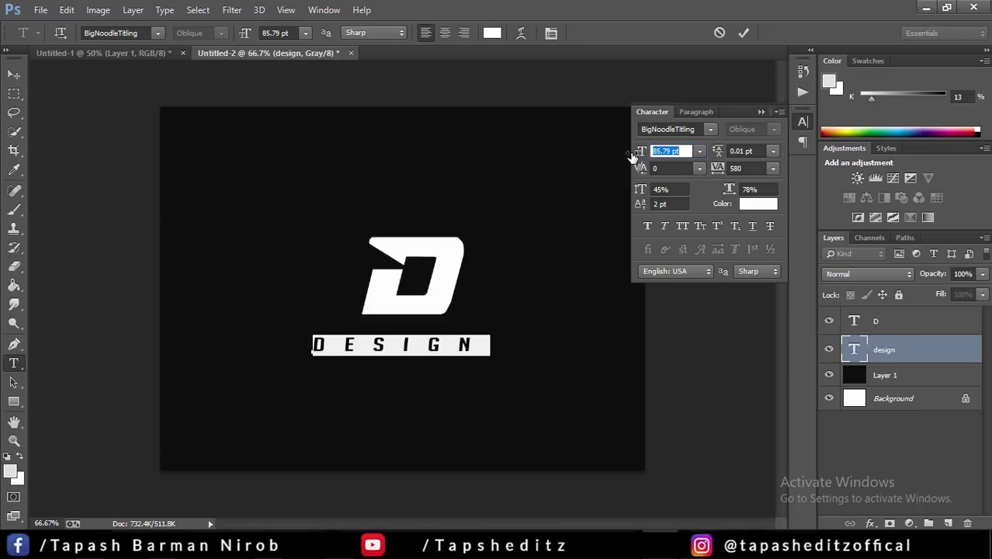
left_click(744, 33)
Step: Centre the DESIGN text just beneath the D logo with the Move tool
key("v")
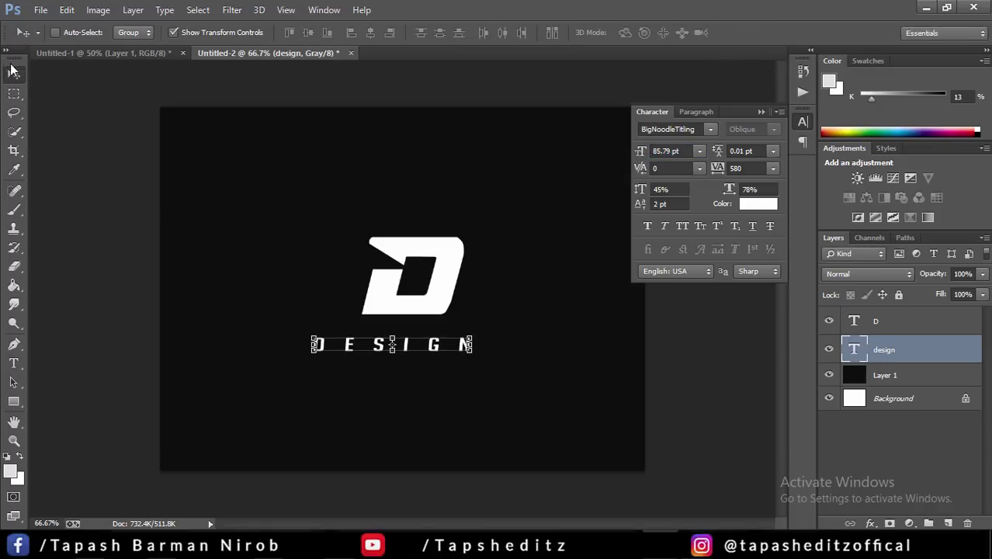
left_click(172, 33)
left_click_drag(406, 321, 415, 317)
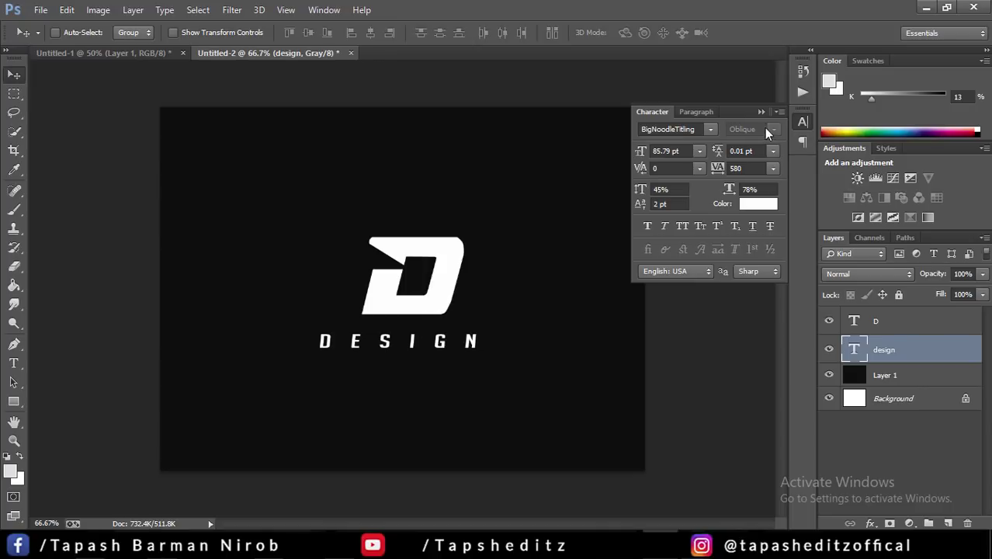
left_click(802, 121)
Step: Zoom the canvas to 66.7% and check the D layer's options in the Layers panel
key("ctrl+minus")
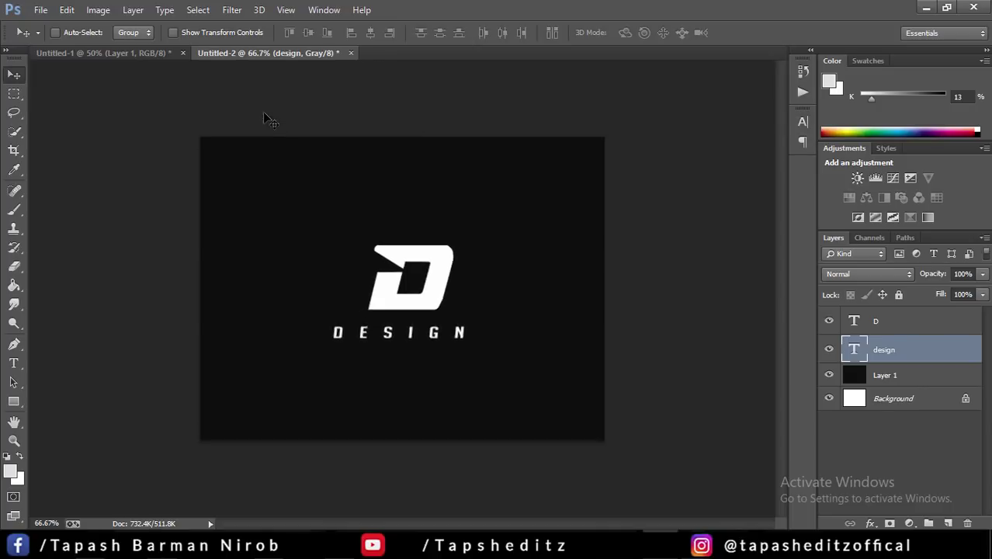
key("ctrl+minus")
key("ctrl+minus")
key("ctrl+plus")
key("ctrl+plus")
key("ctrl+plus")
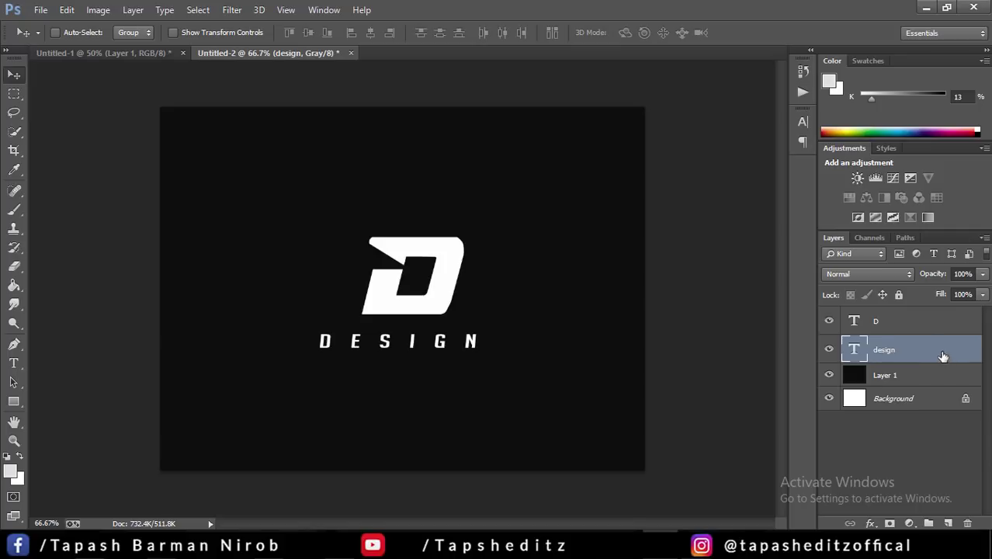
left_click(925, 333)
right_click(925, 334)
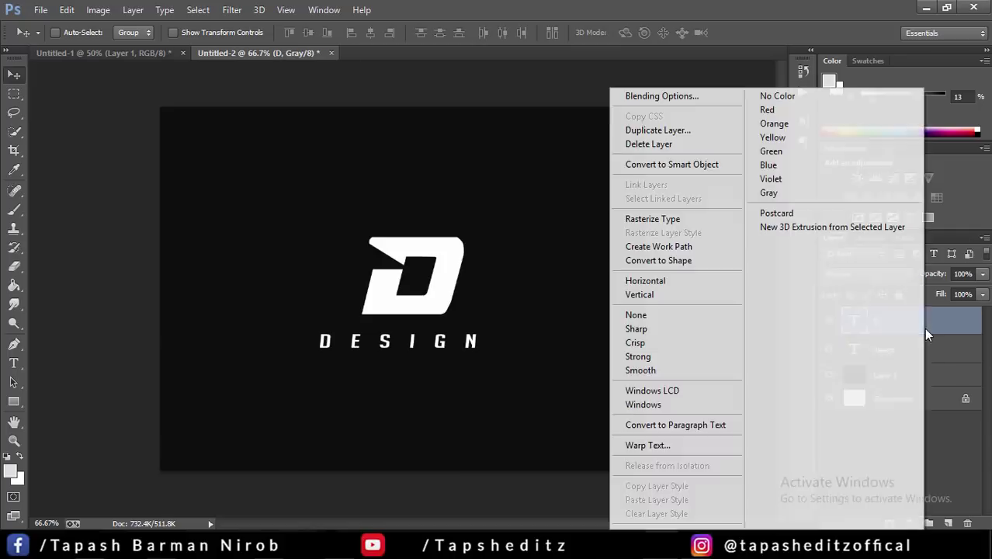
left_click(963, 356)
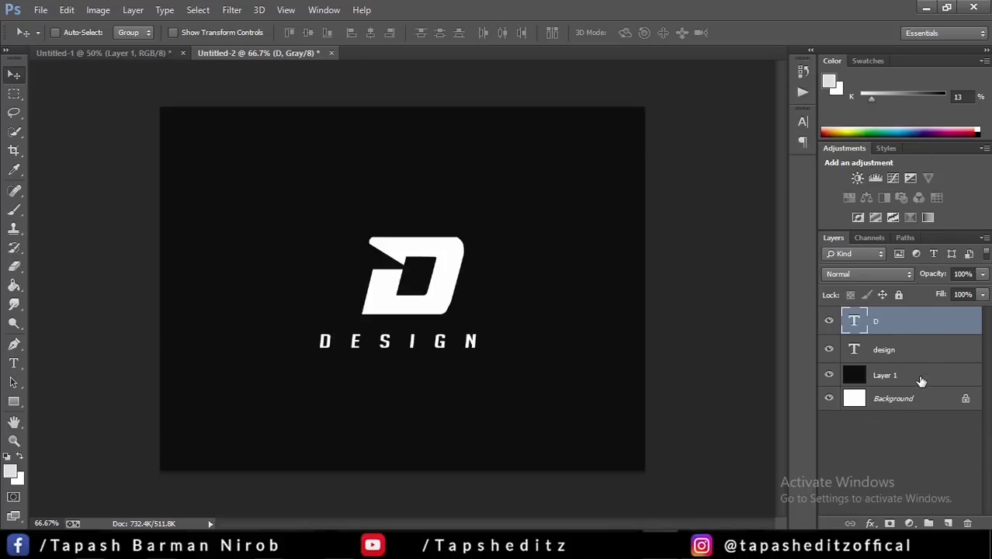
Step: Flatten the image from Layer 1 and unlock the Background as Layer 0
left_click(923, 375)
right_click(923, 377)
left_click(704, 444)
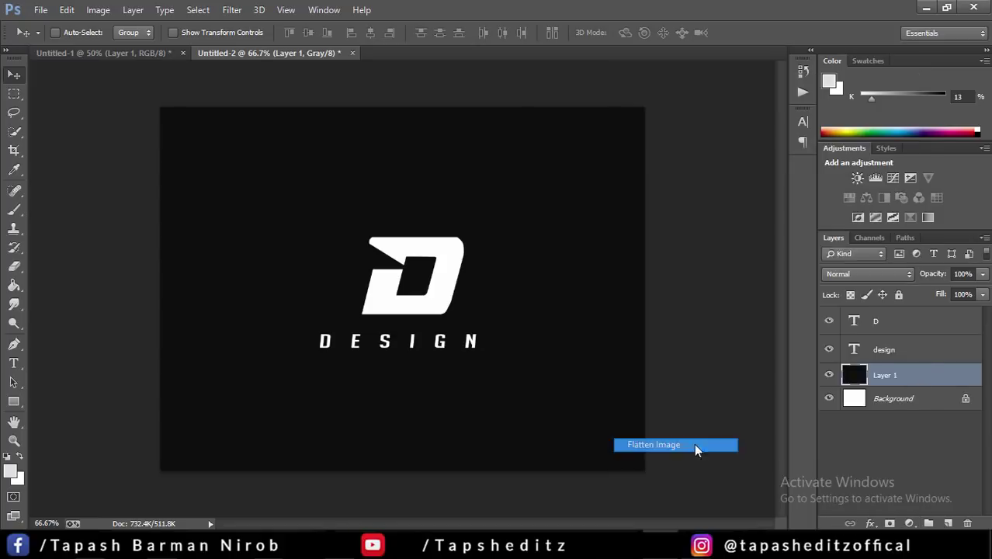
left_click(966, 319)
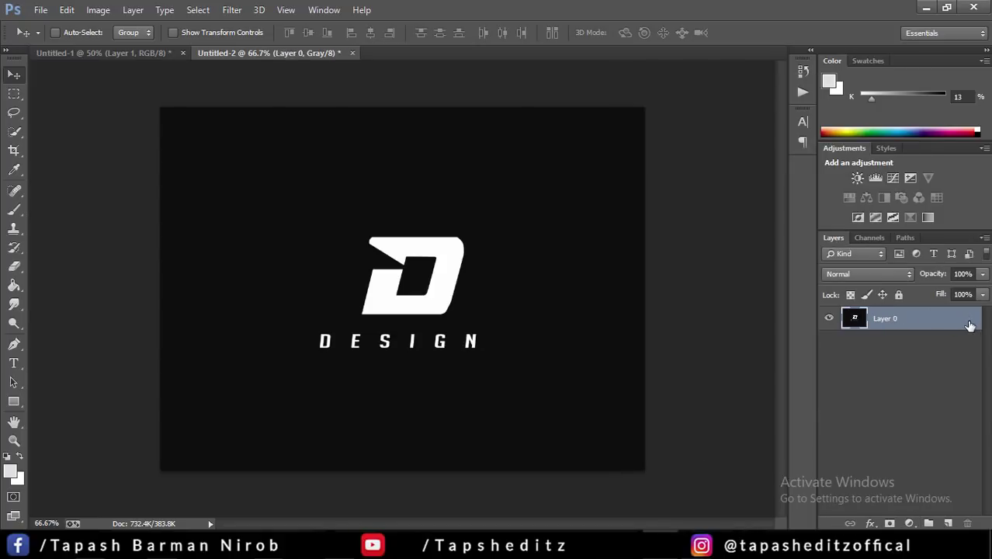